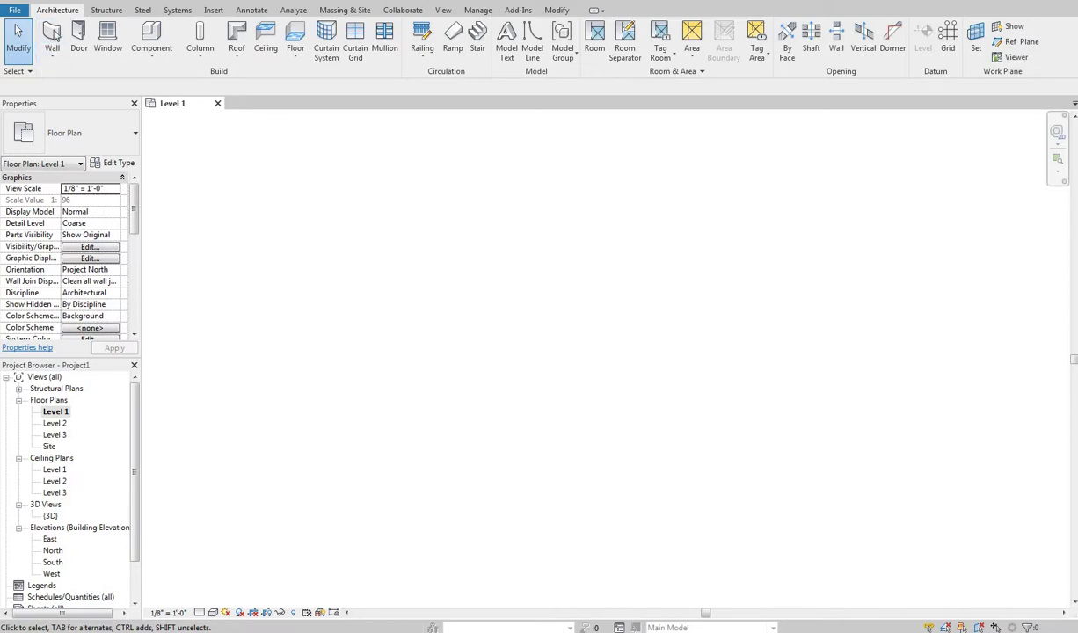
Step: Draw a straight horizontal Generic - 8" architectural wall about 15'-5" long on the Level 1 plan and end the wall command
click(53, 56)
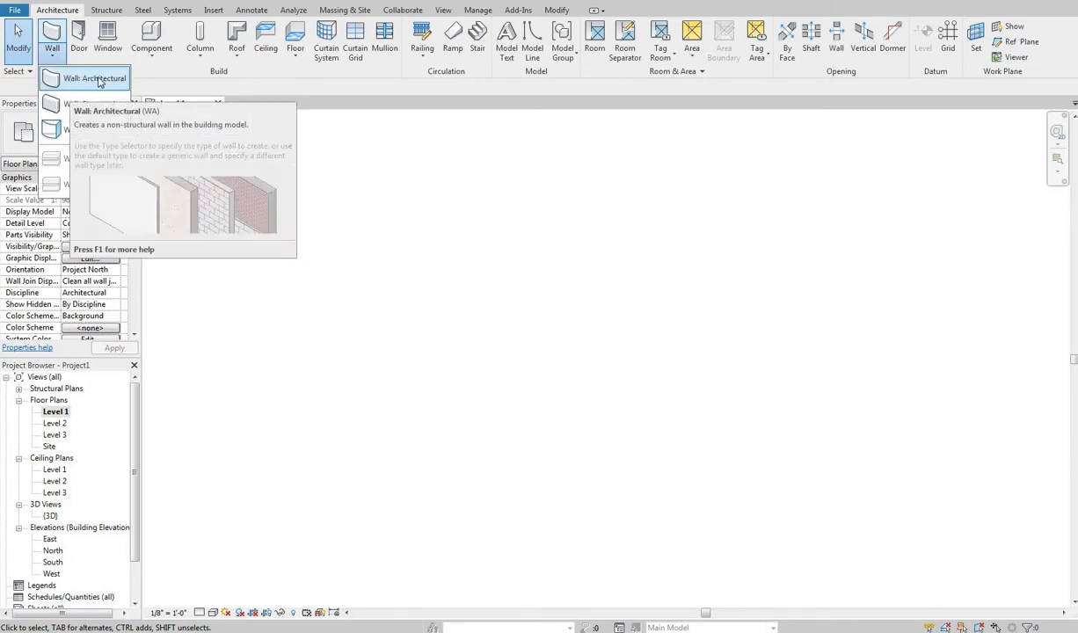
click(173, 182)
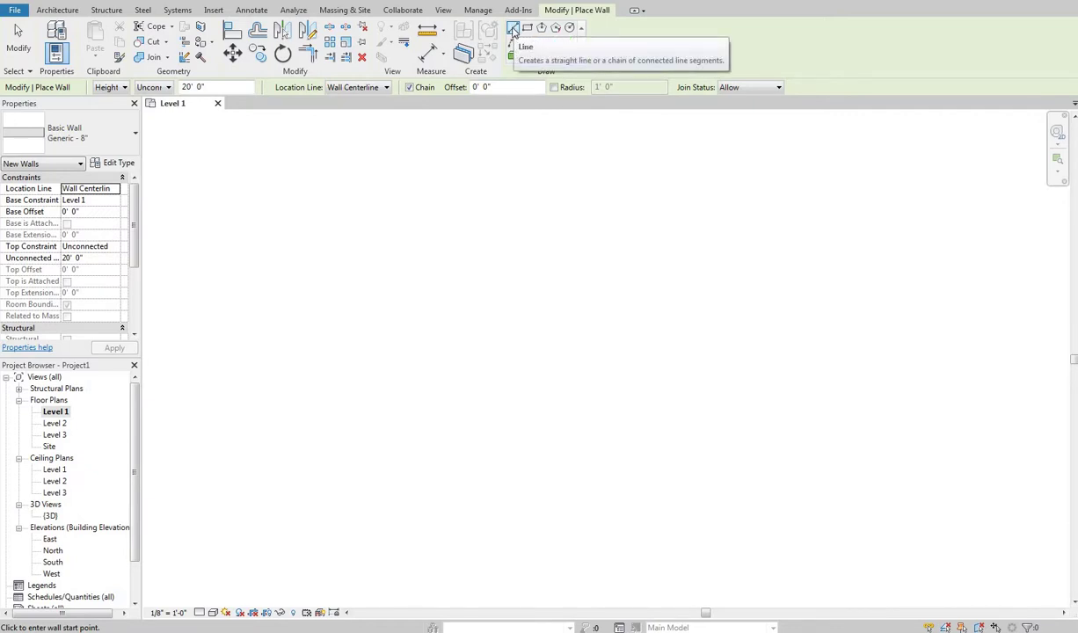
click(343, 241)
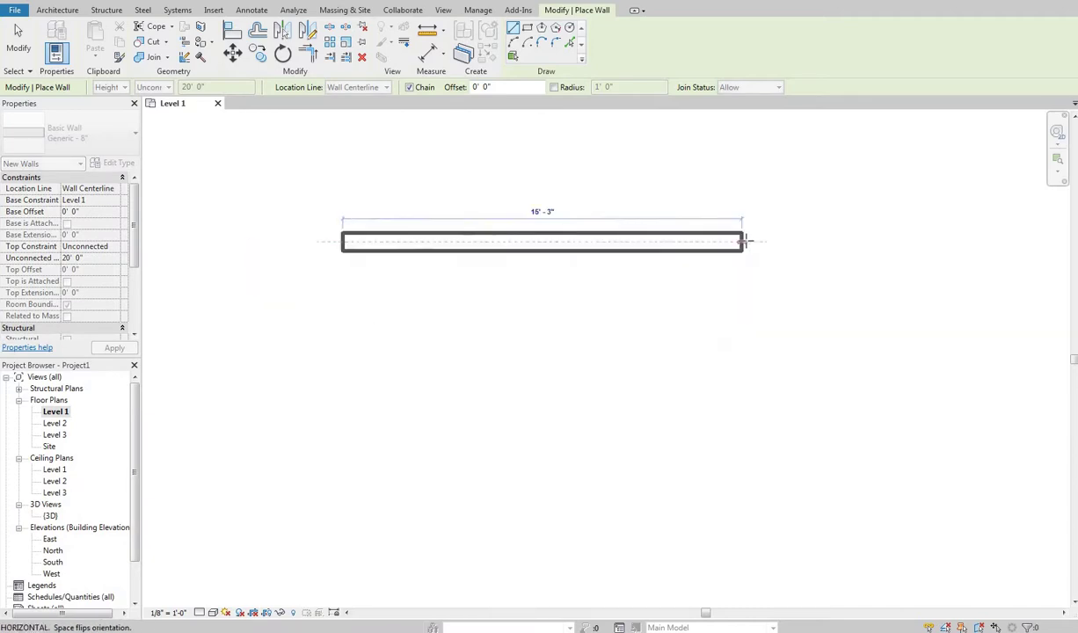
click(746, 241)
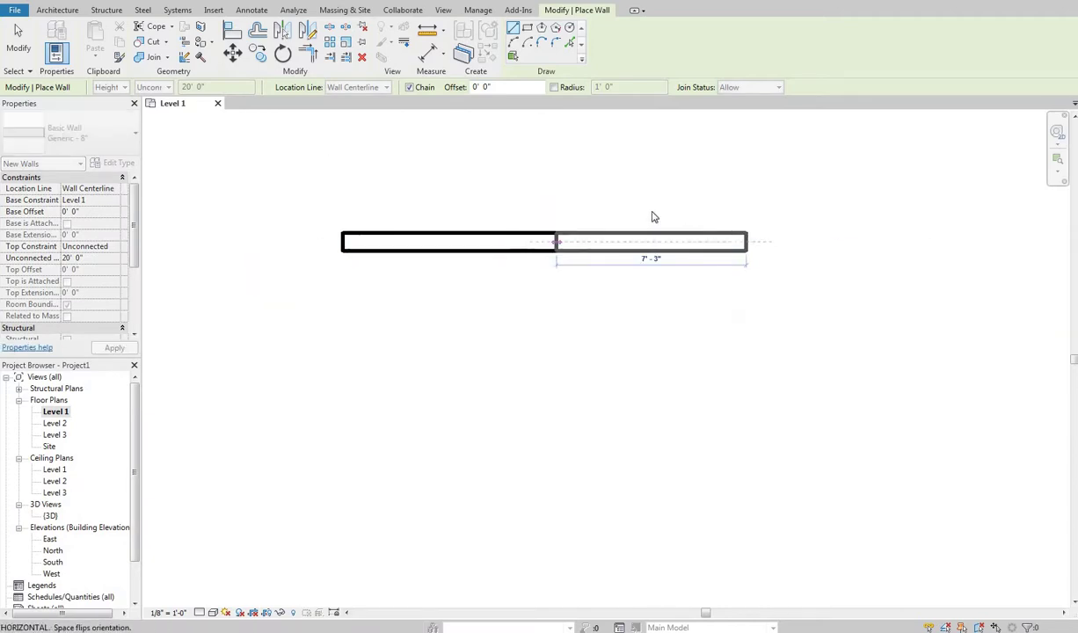
right_click(642, 210)
click(675, 215)
Step: Delete the straight horizontal wall from the Level 1 plan
drag(667, 216, 591, 275)
right_click(598, 413)
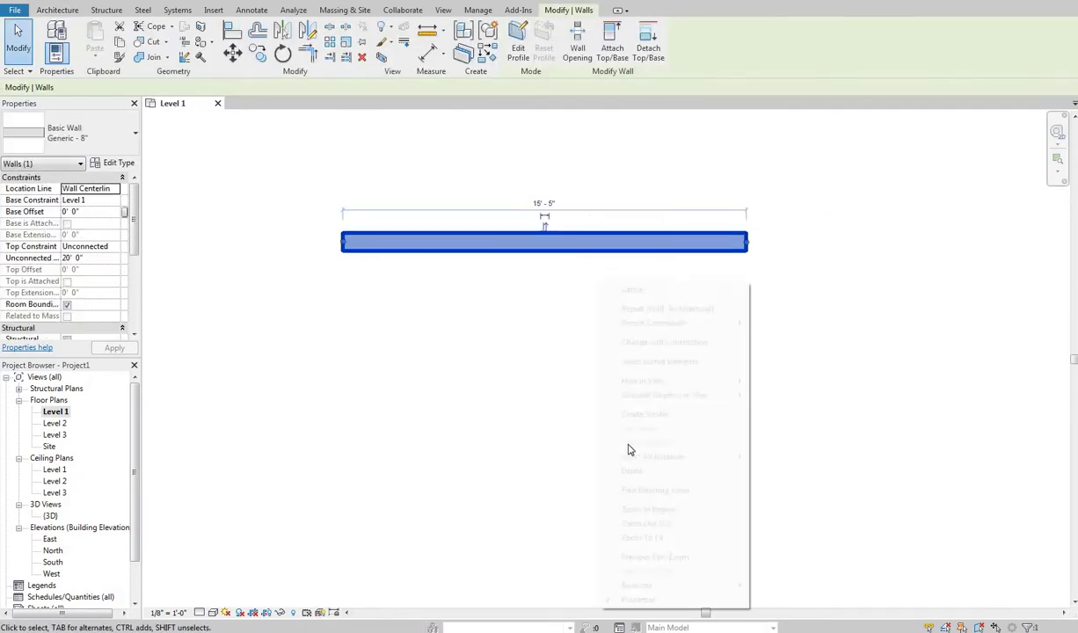
key(Delete)
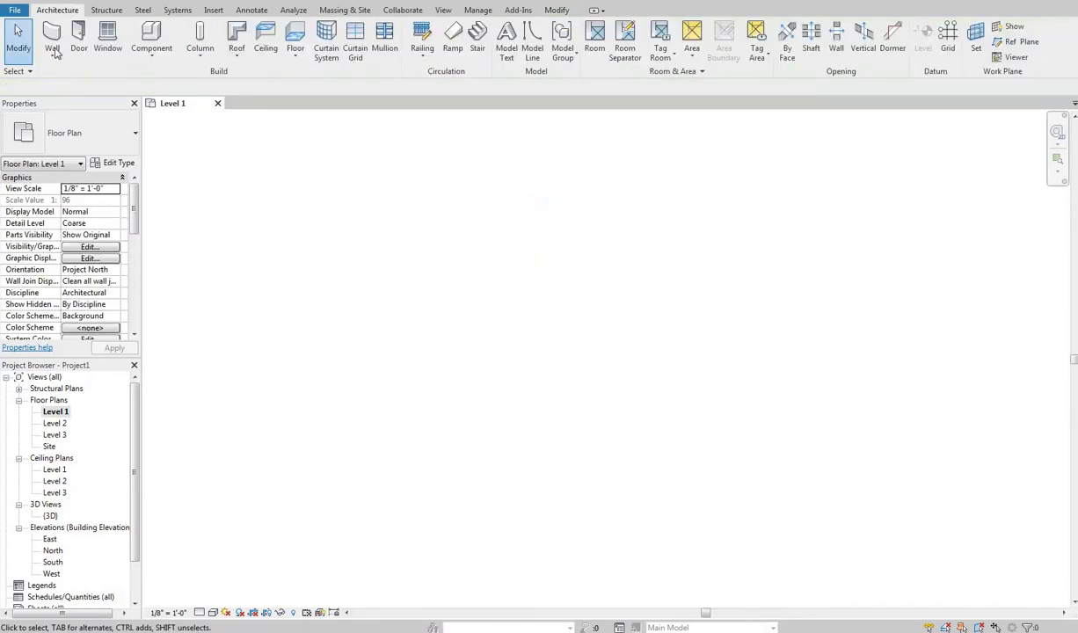
click(55, 42)
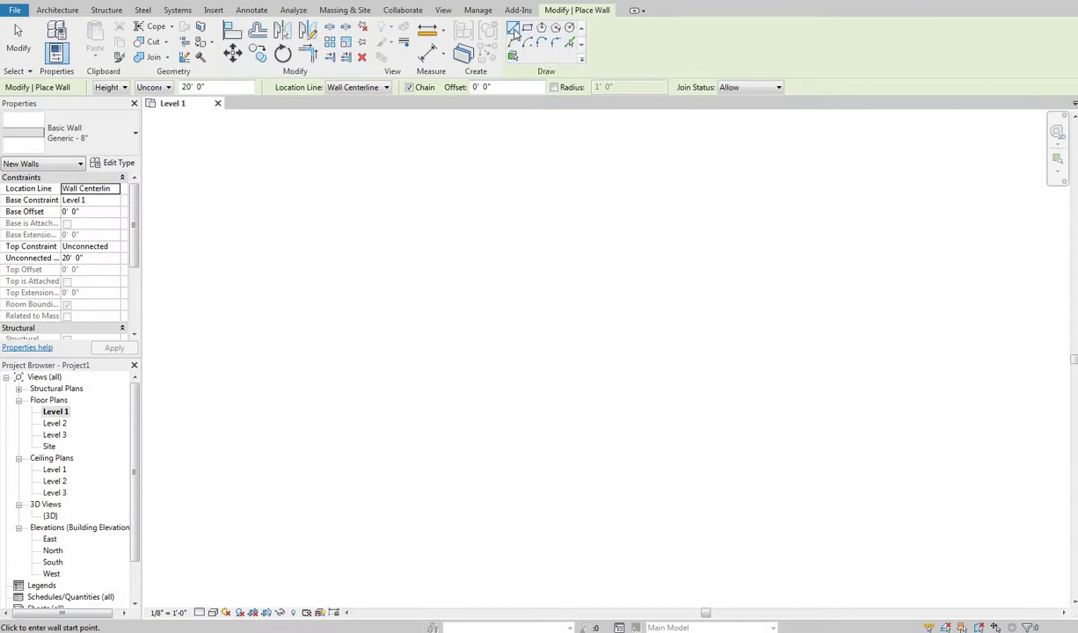
click(382, 178)
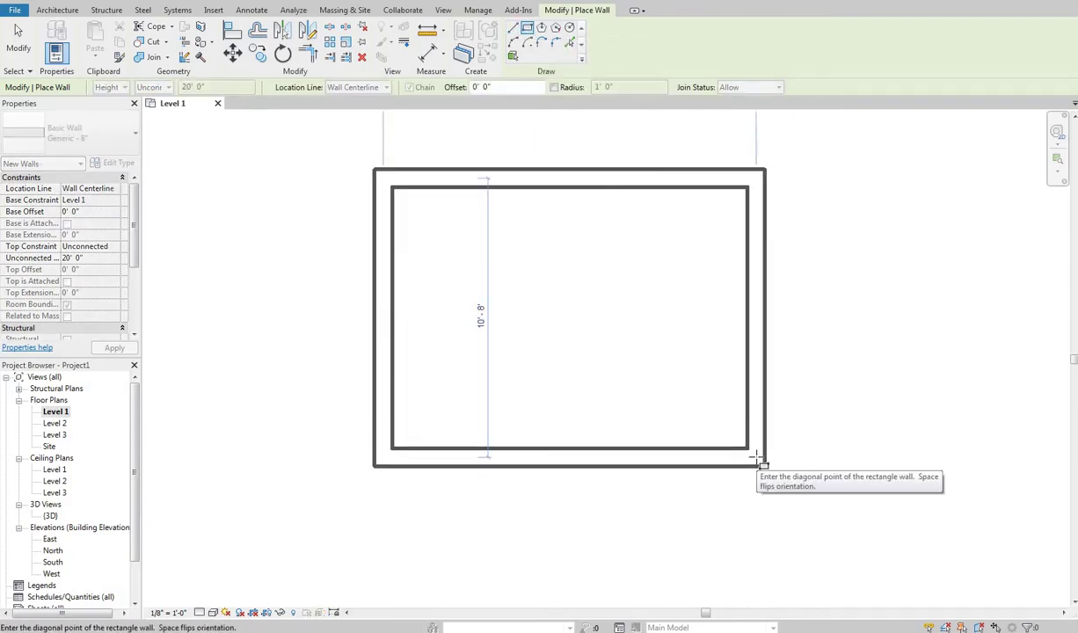
right_click(540, 255)
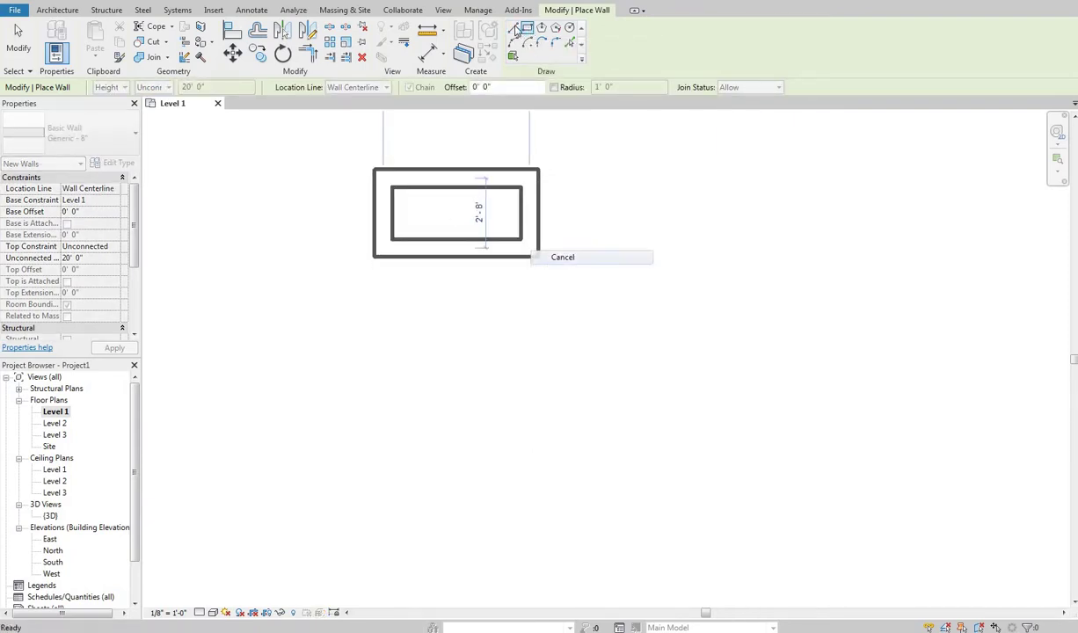
click(562, 258)
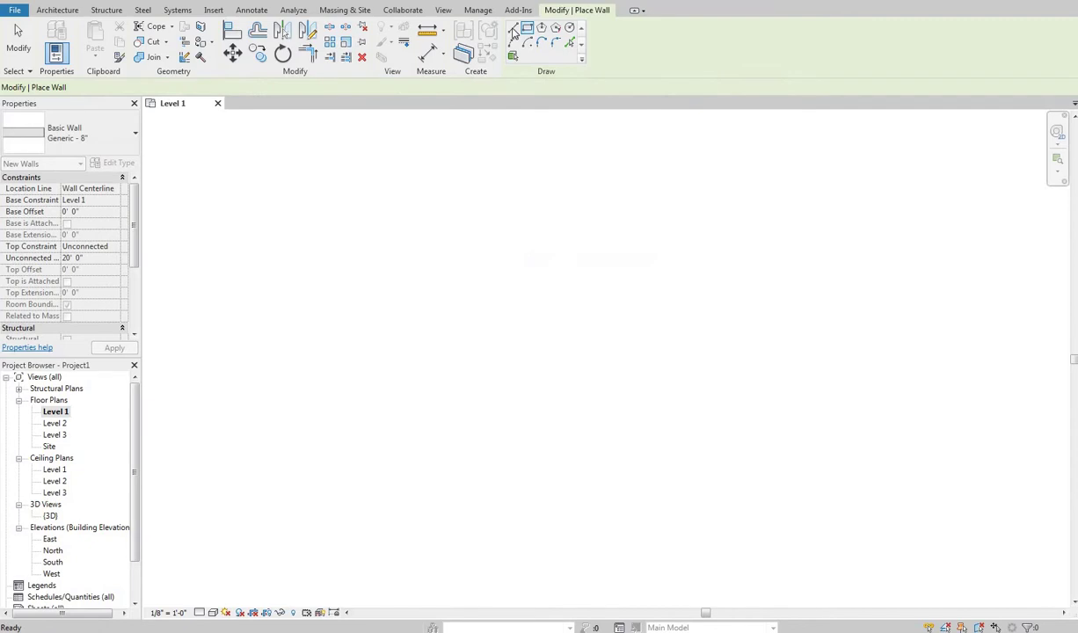
click(569, 27)
click(451, 348)
right_click(540, 293)
click(576, 304)
click(513, 42)
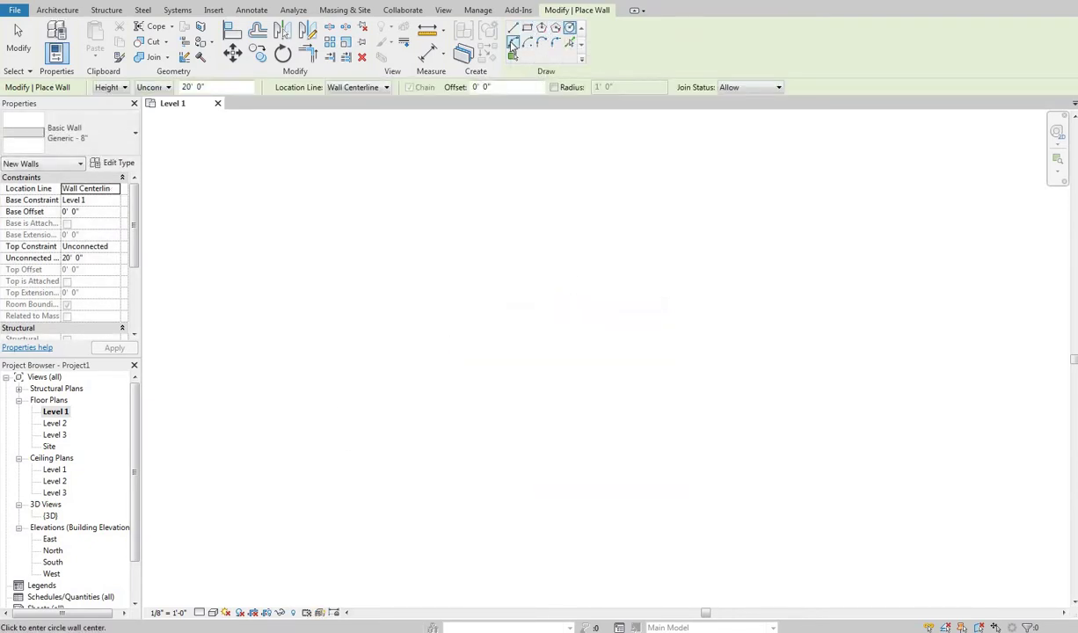
click(308, 343)
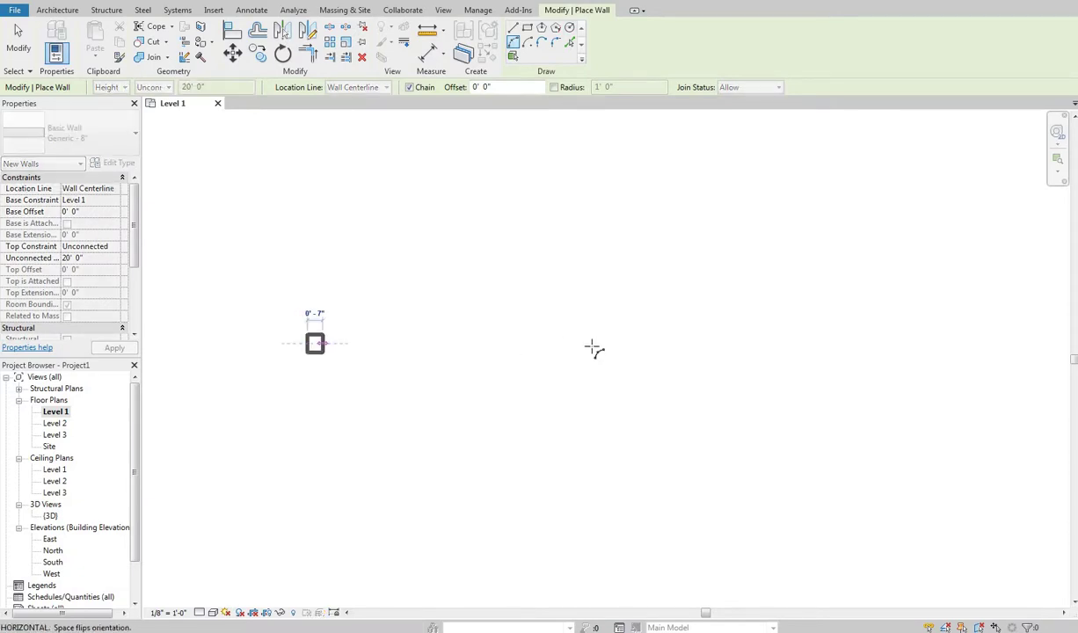
click(649, 345)
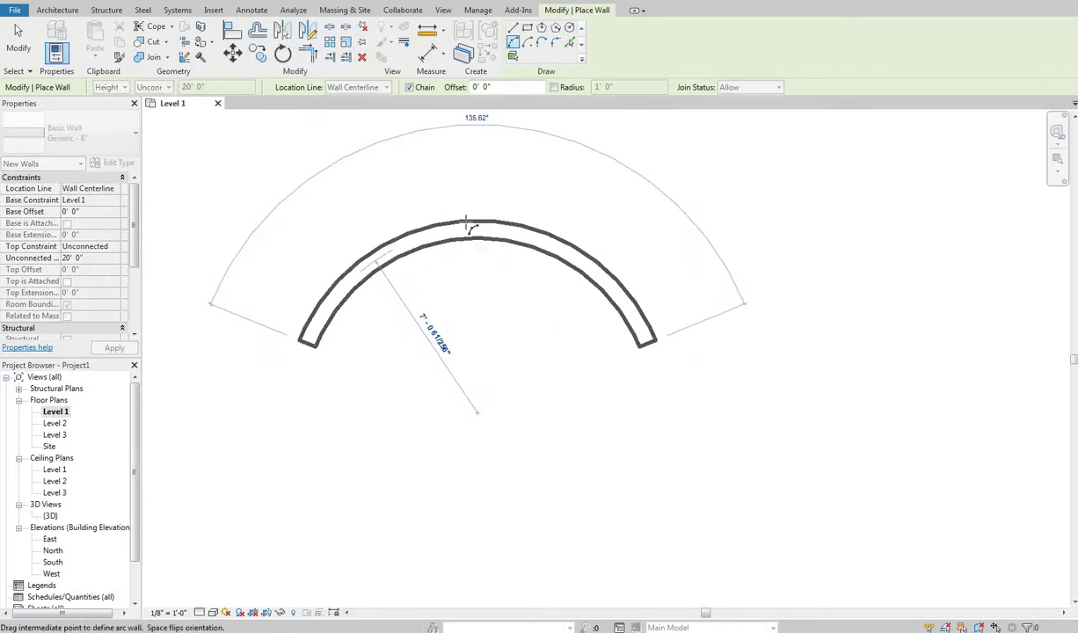
right_click(464, 233)
click(528, 238)
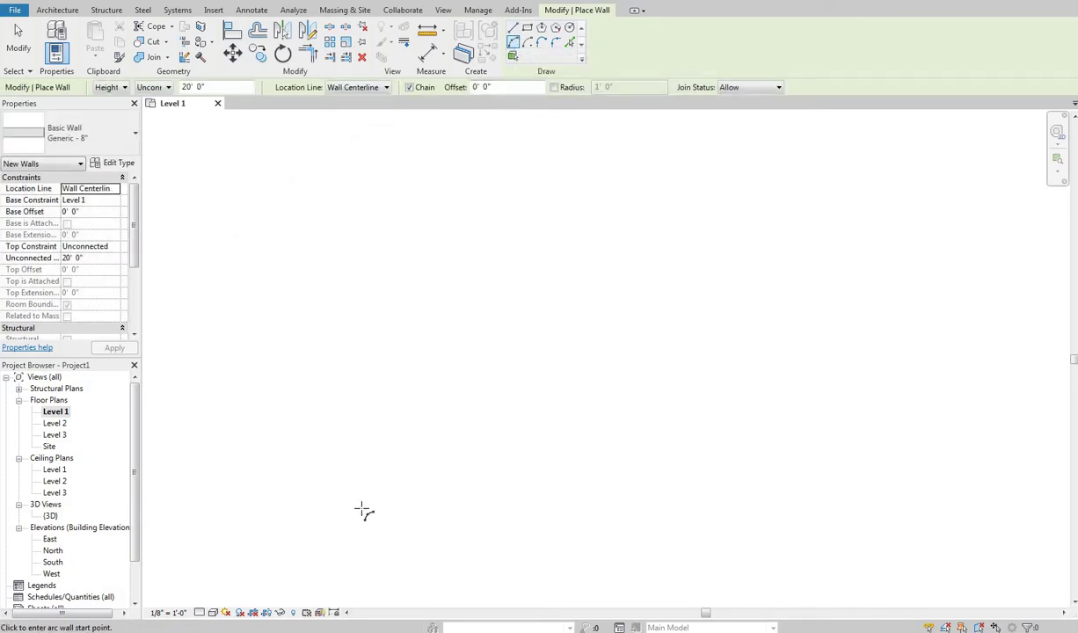
Step: Draw an arc wall with endpoints 14'6.5" apart horizontally and an 8' radius, and delete it
click(338, 364)
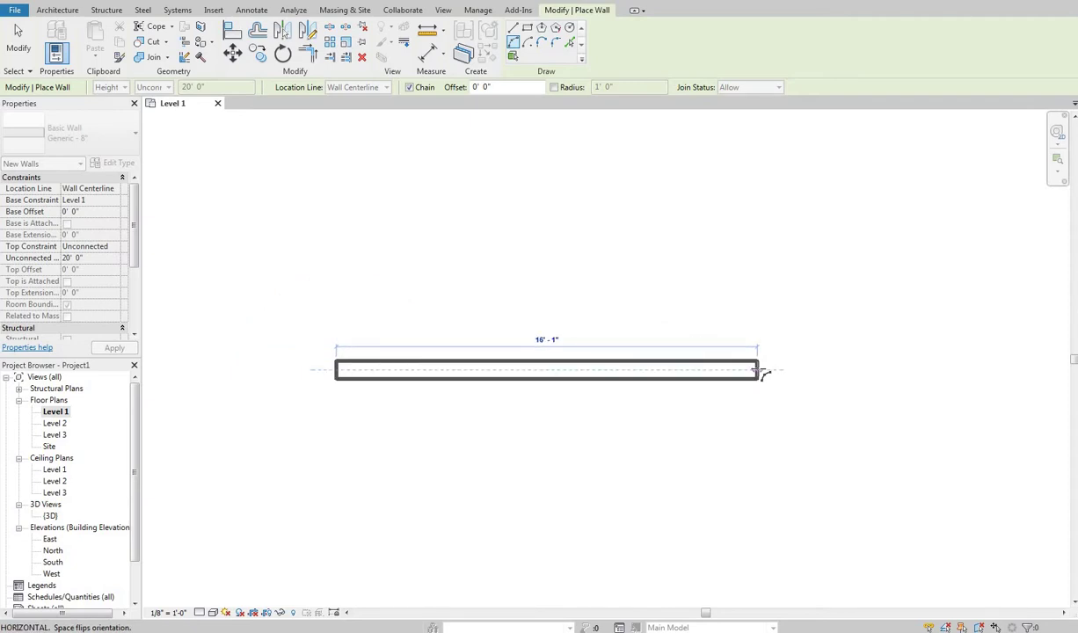
text(14'6.5")
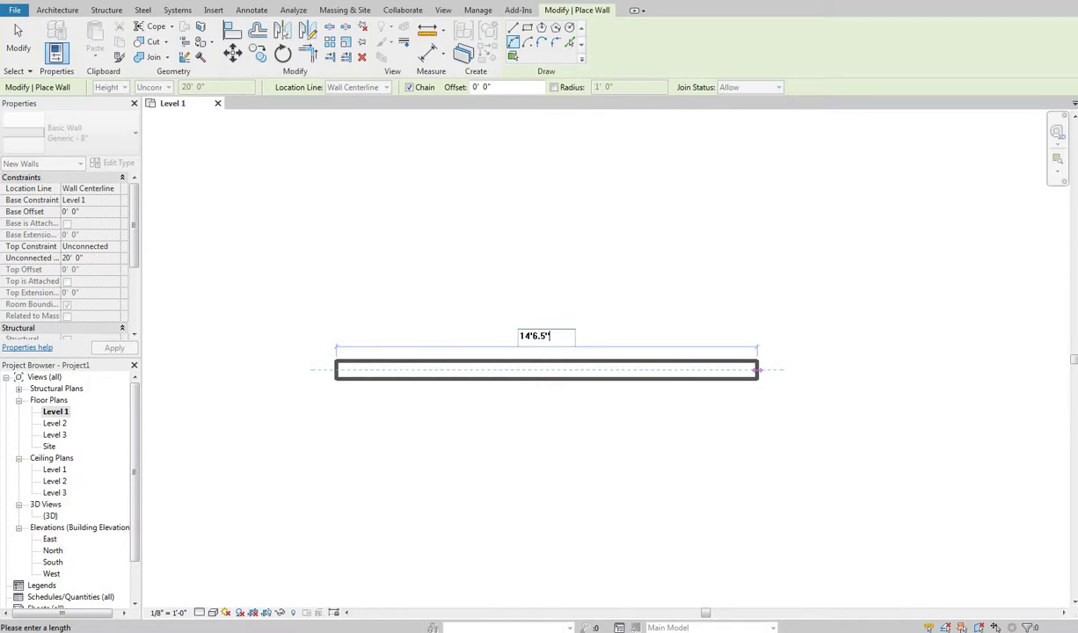
key(Return)
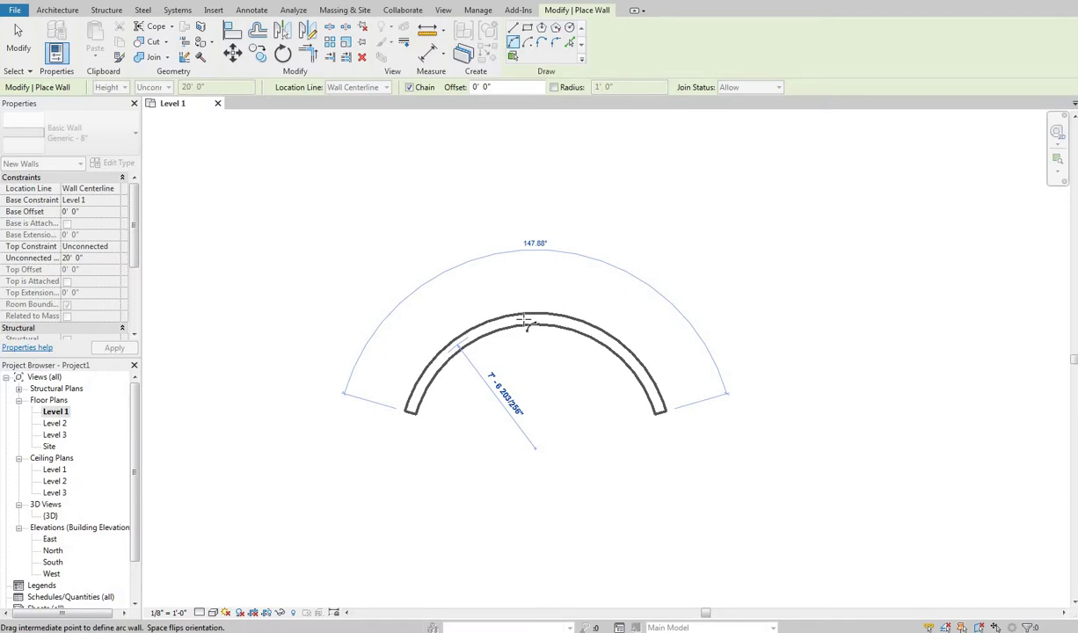
text(8')
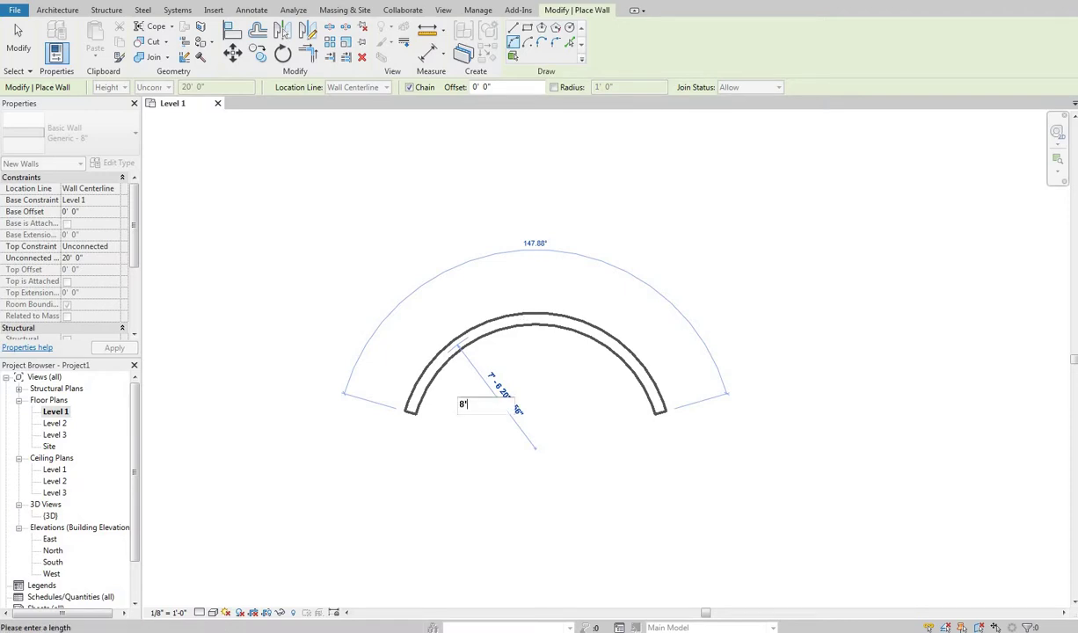
key(Return)
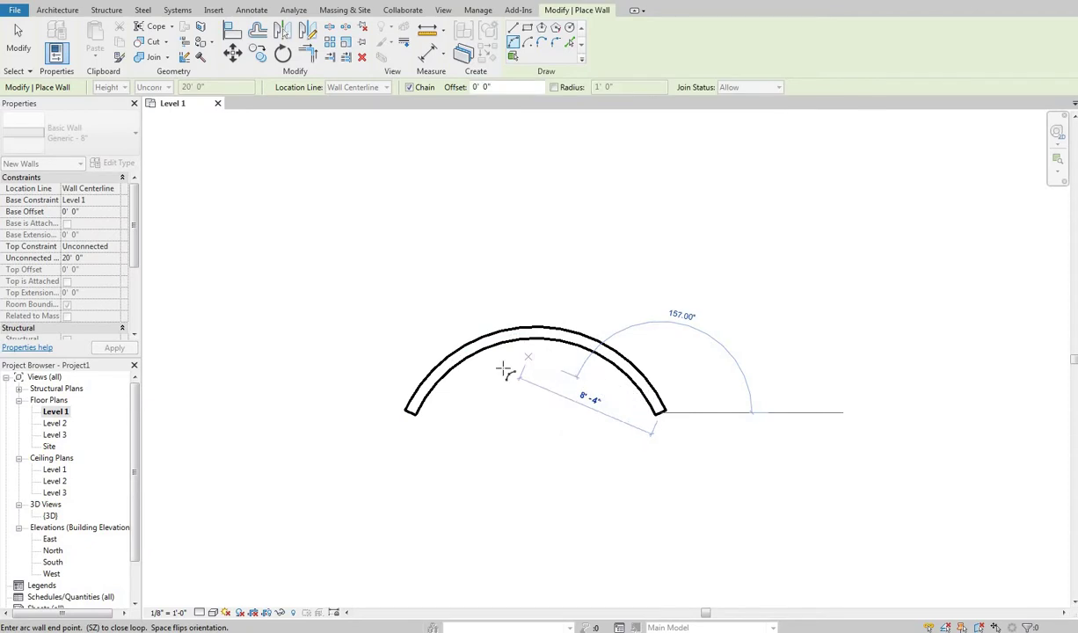
right_click(526, 356)
click(542, 376)
click(446, 416)
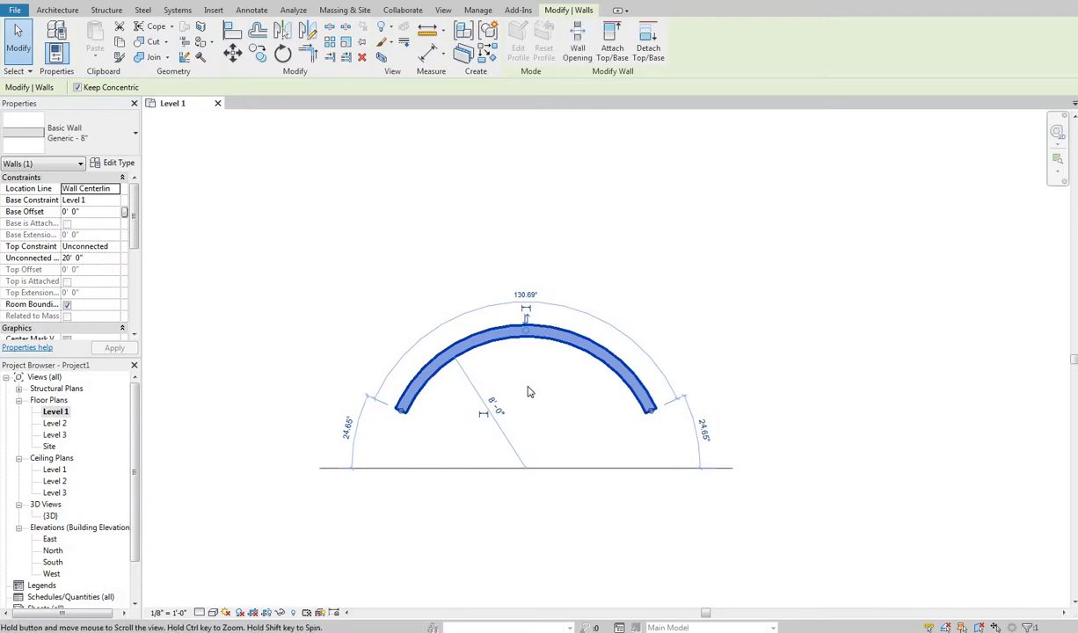
key(Delete)
Step: Draw two chained straight walls: a vertical one about 13'-4" long and a horizontal one about 15'-6" running right from its upper end
click(54, 35)
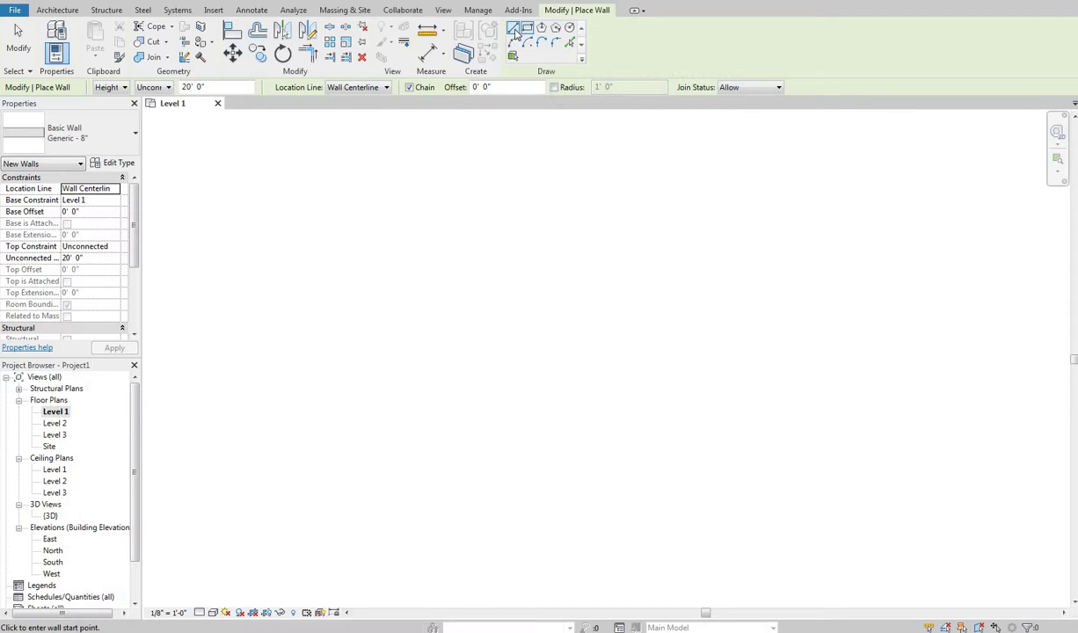
click(276, 428)
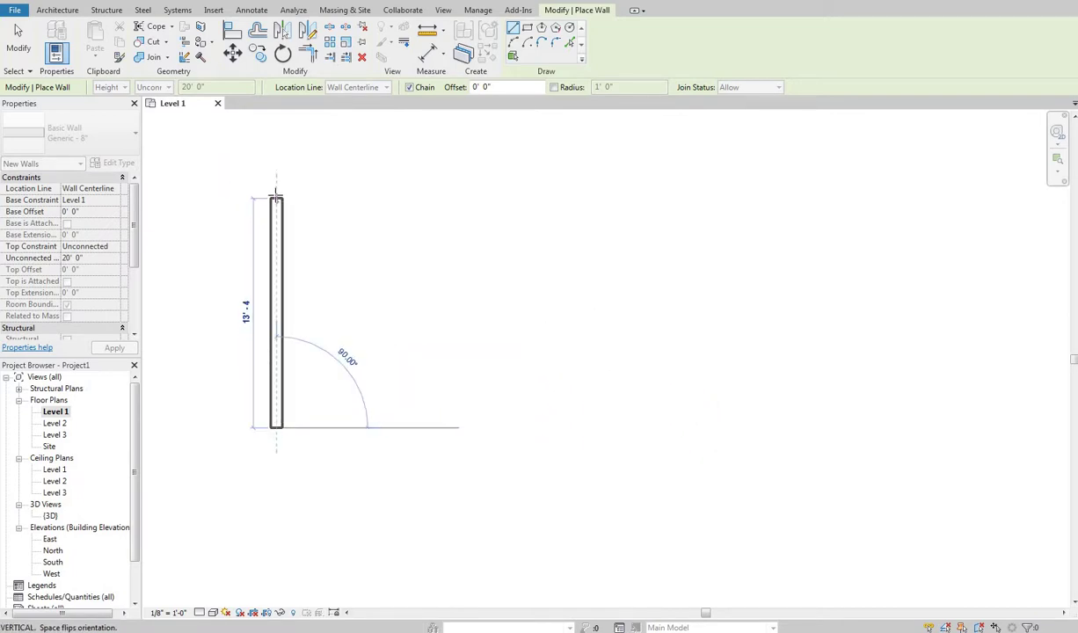
click(276, 196)
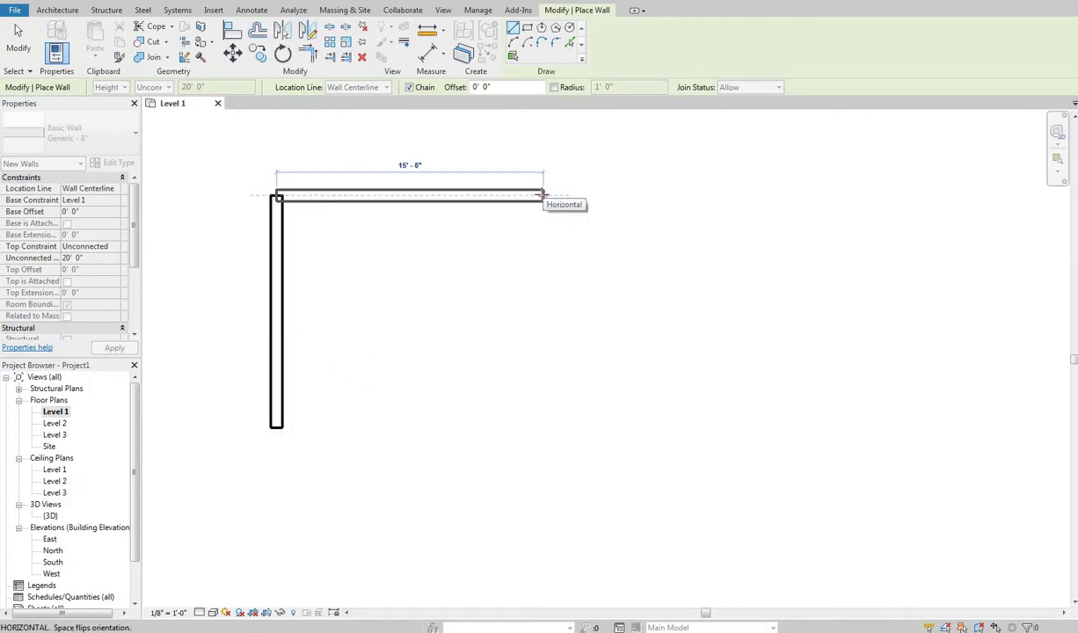
click(542, 194)
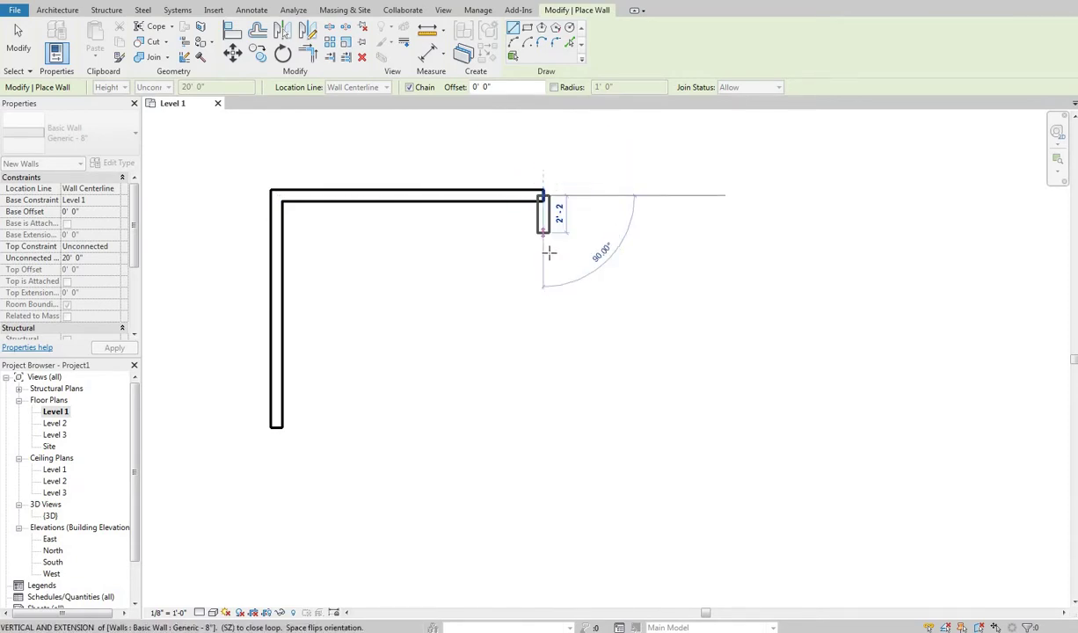
right_click(596, 262)
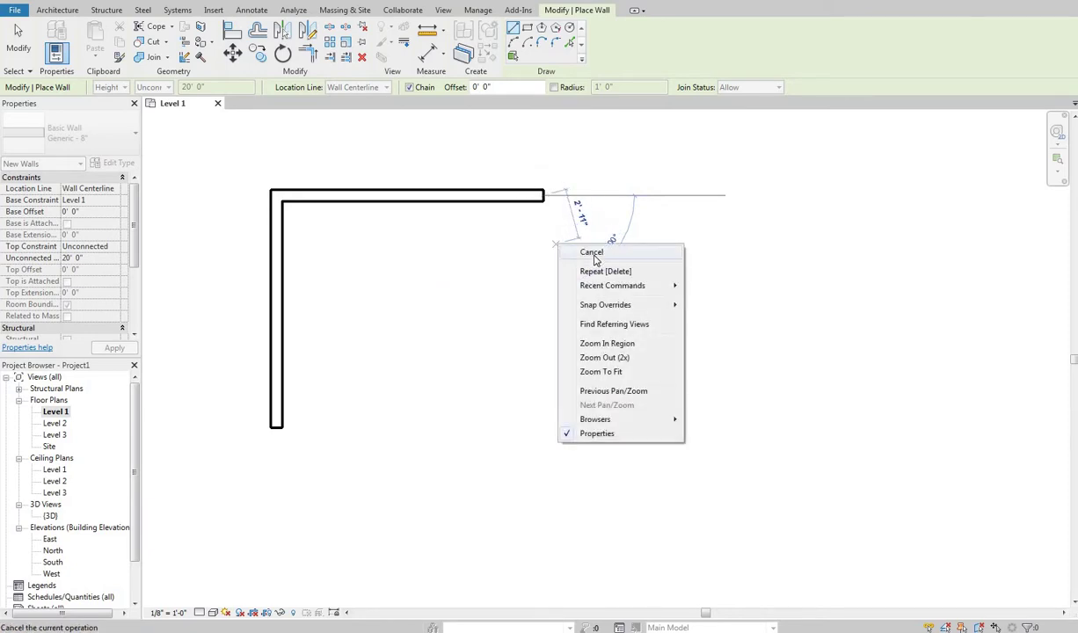
key(Escape)
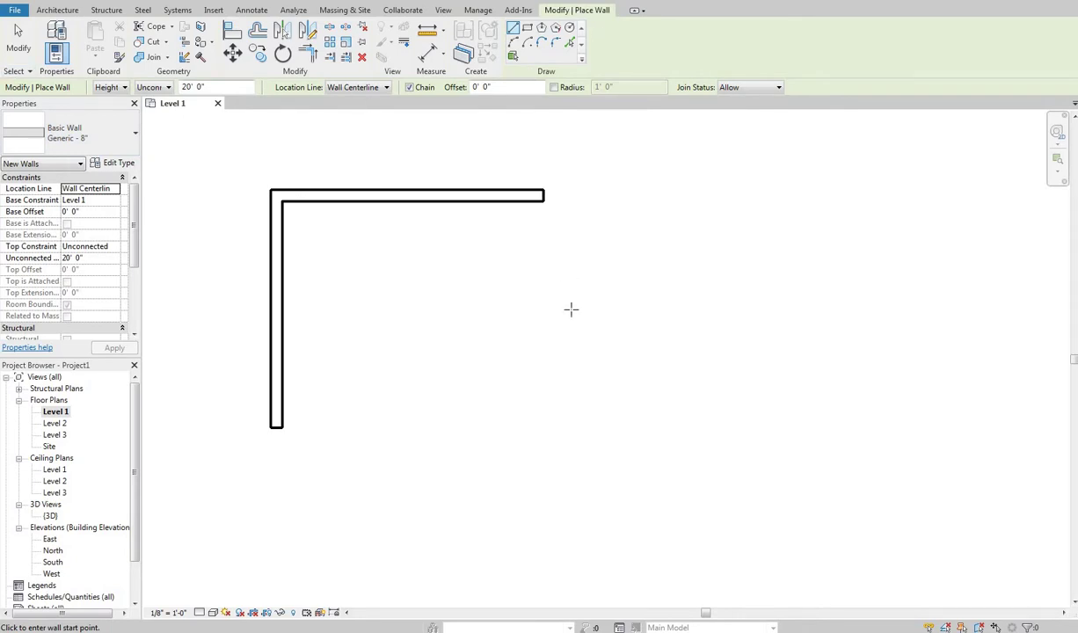
click(391, 325)
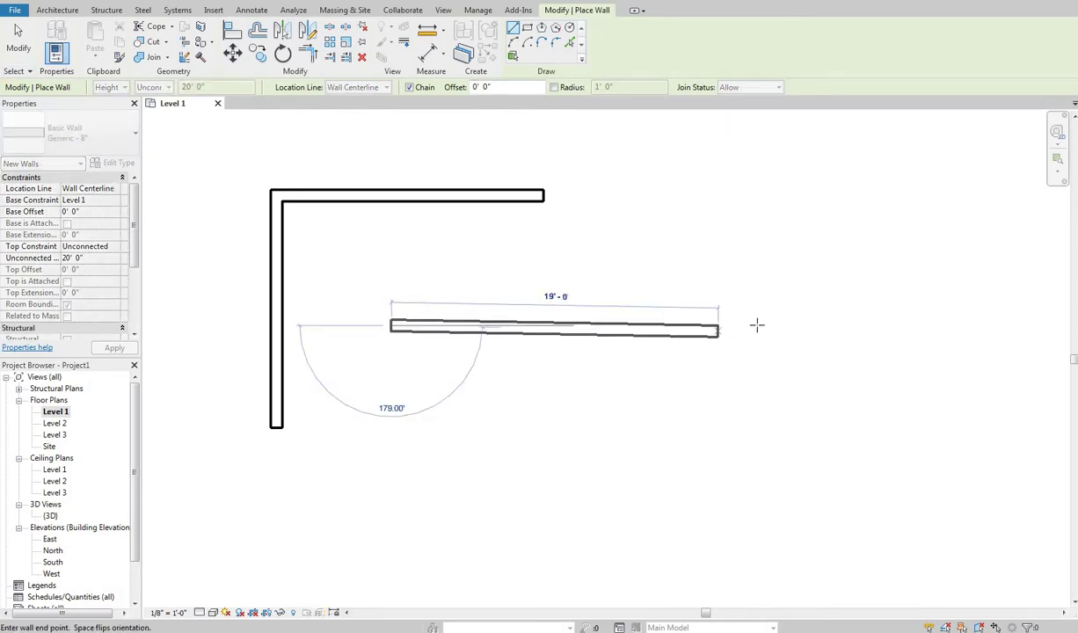
right_click(552, 259)
click(578, 269)
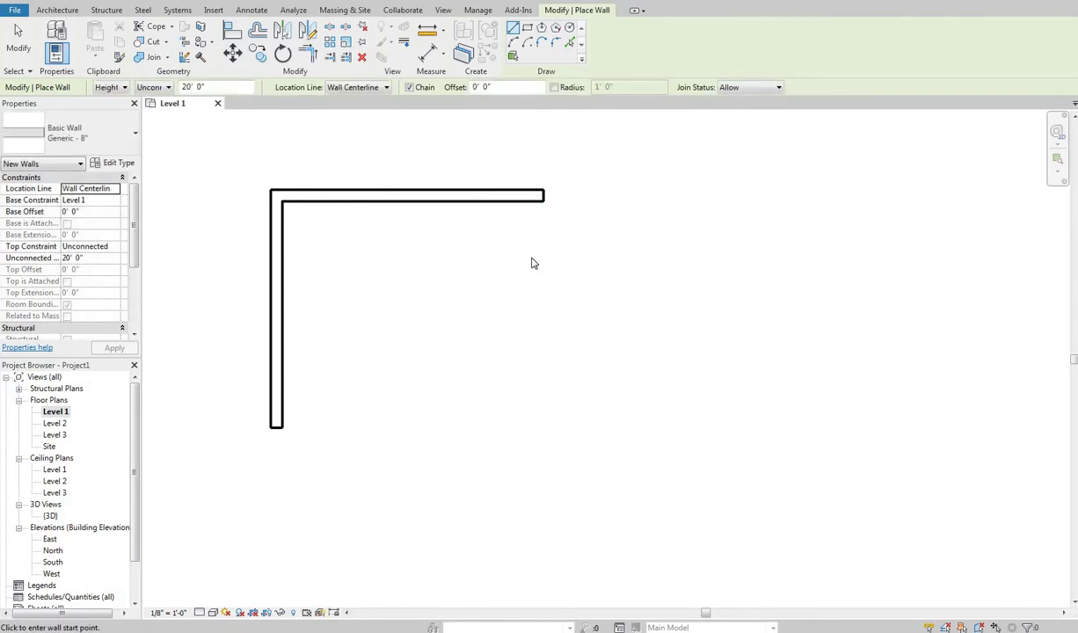
right_click(510, 249)
click(24, 52)
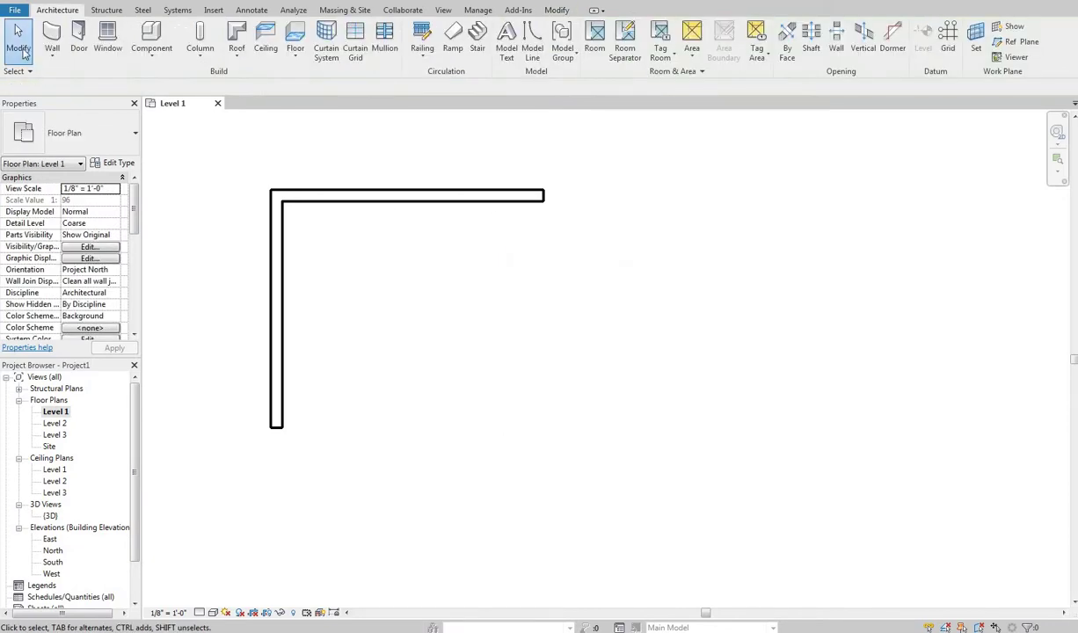
Step: Draw a smaller L-shaped pair of chained walls inside the first corner, running right and down, and end the wall command
click(55, 37)
click(457, 321)
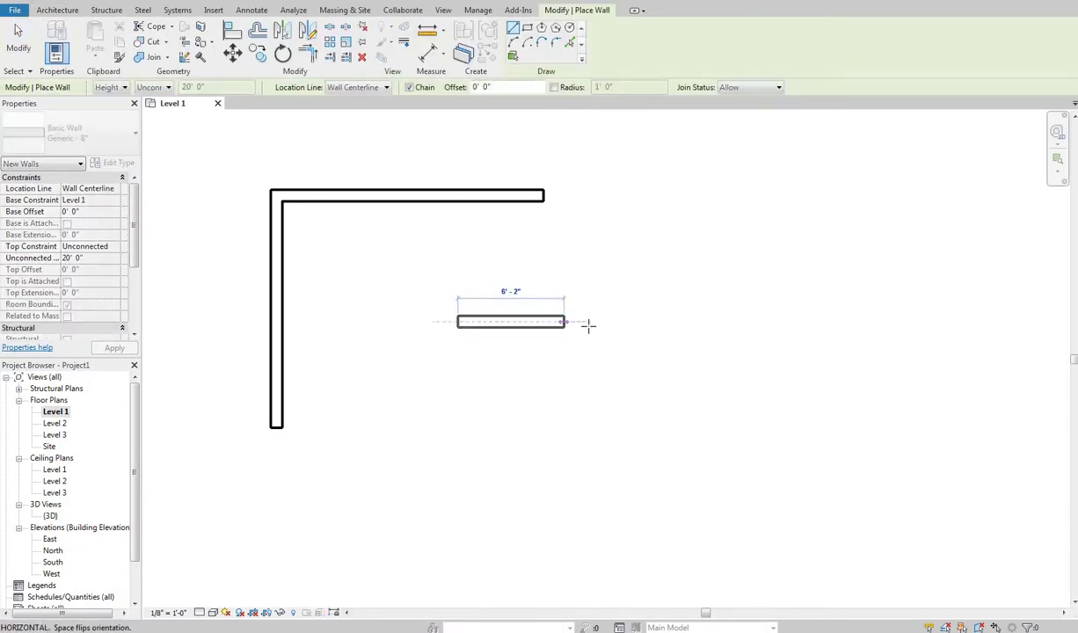
click(590, 321)
click(588, 421)
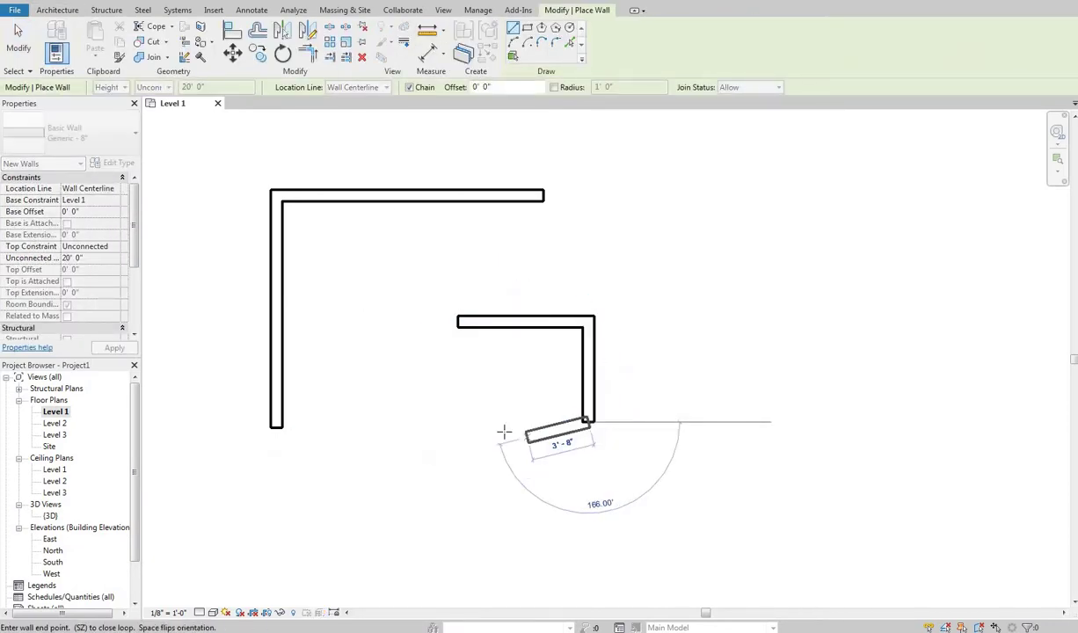
right_click(472, 374)
click(489, 392)
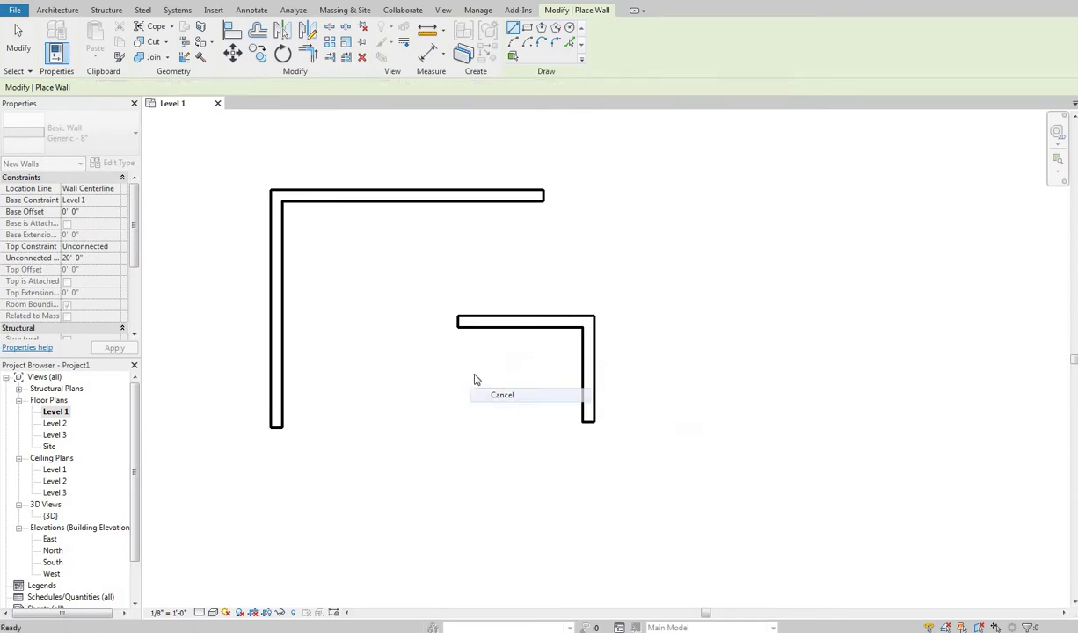
right_click(482, 383)
click(497, 396)
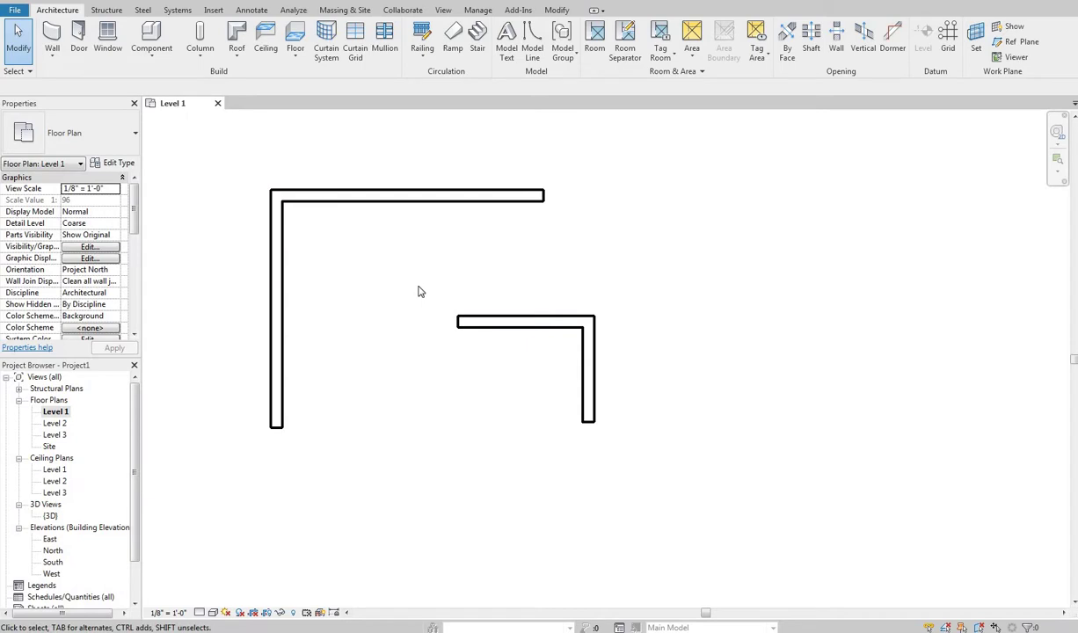
Step: Delete both walls of the smaller L-shaped pair, keeping the larger corner
drag(405, 277, 669, 470)
key(Delete)
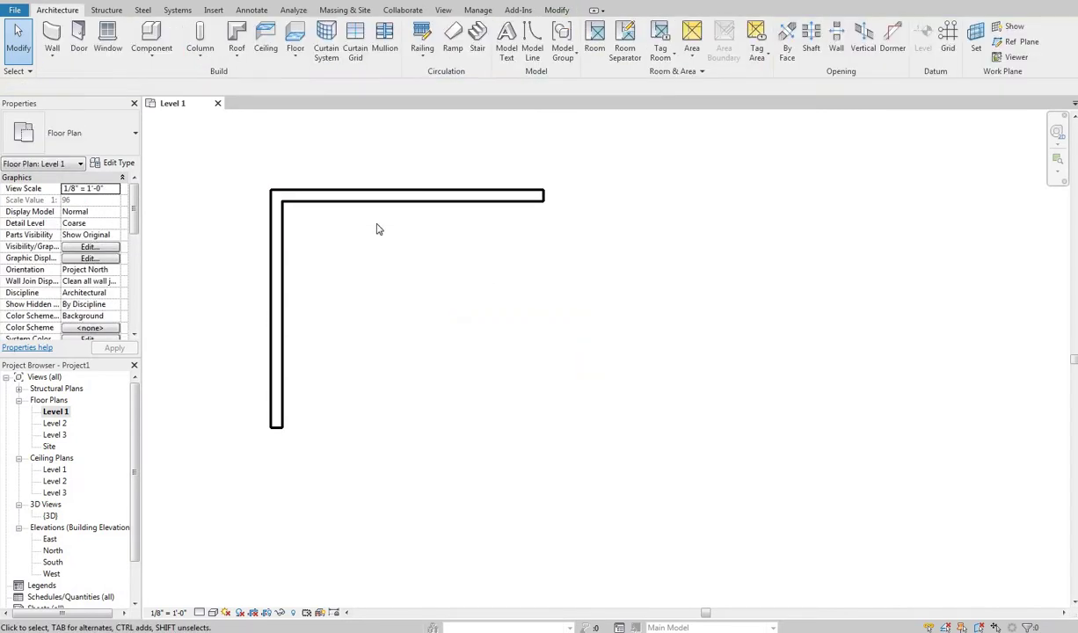
click(327, 207)
click(318, 185)
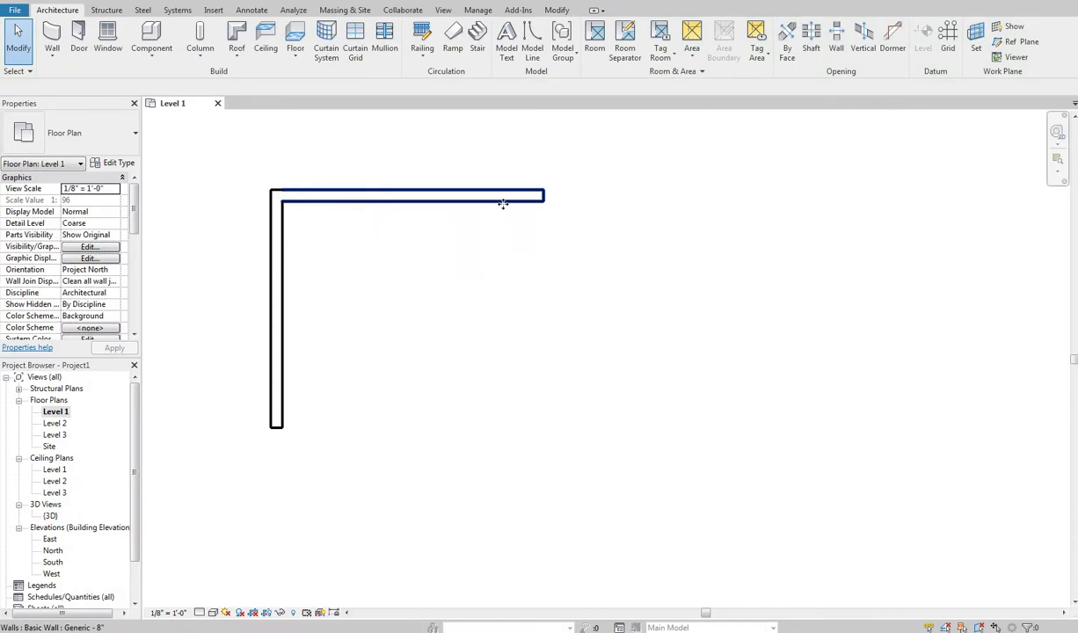
Step: Draw a center-ends arc wall with about a 7'-1" radius in the empty area to the right of the L-shaped walls
click(532, 194)
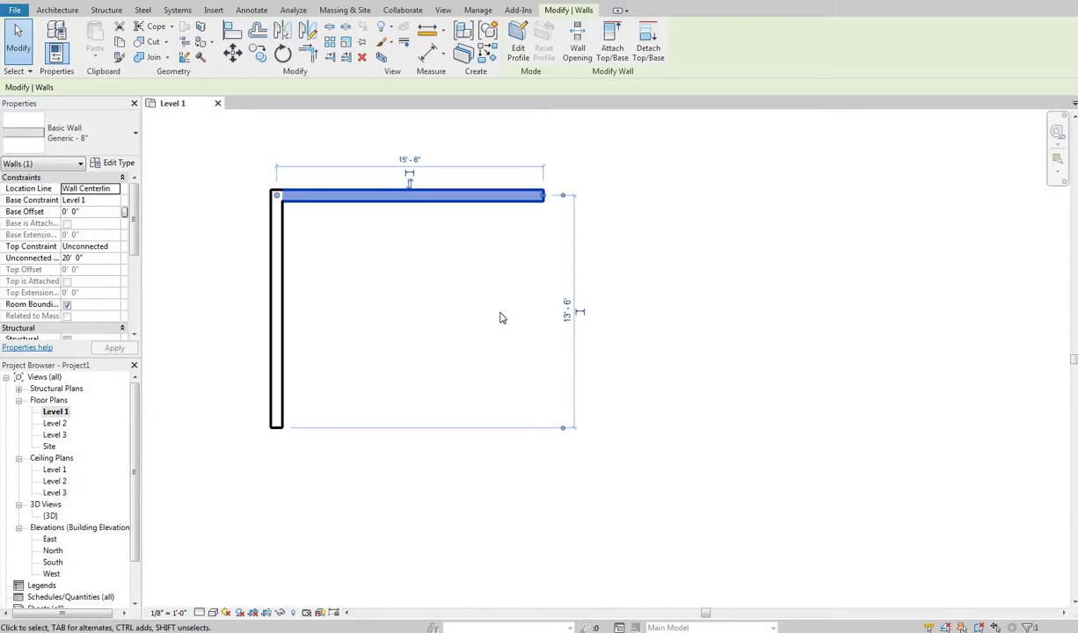
key(w)
key(a)
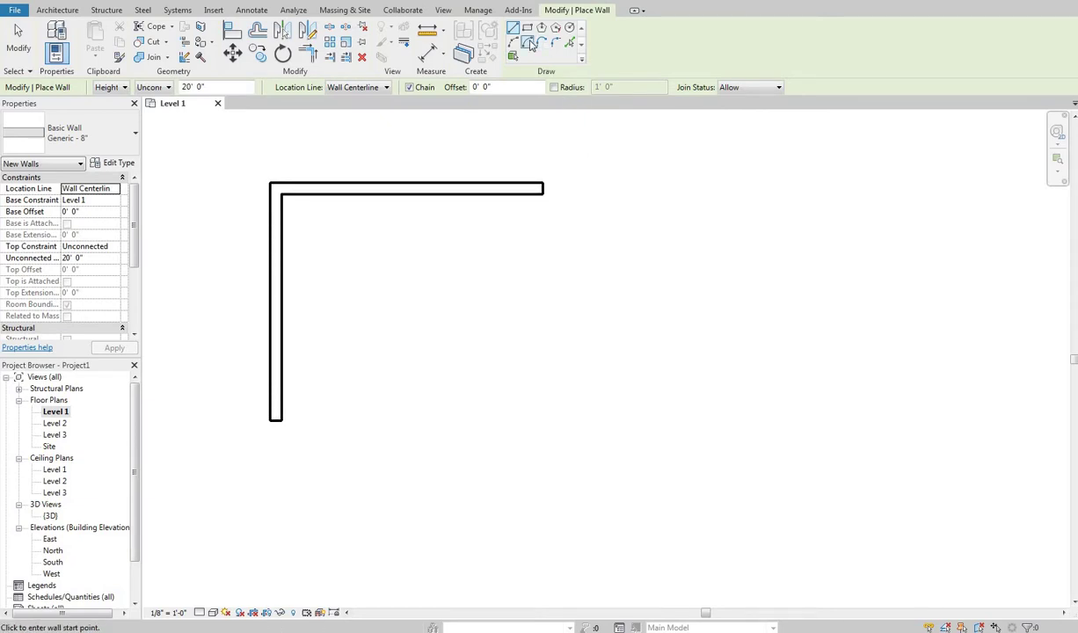
click(651, 392)
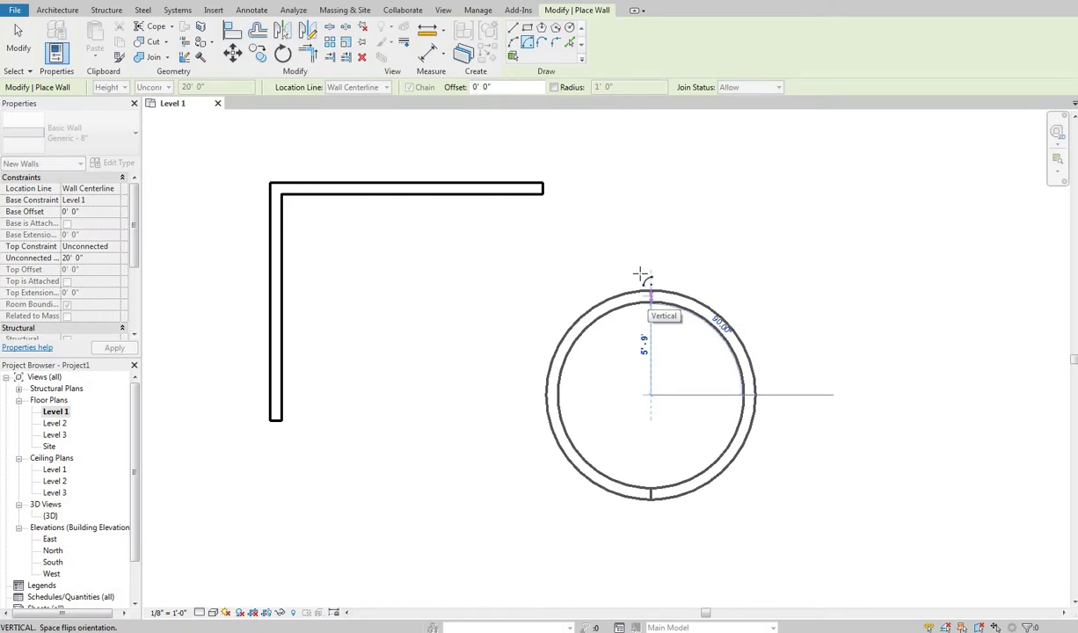
click(640, 273)
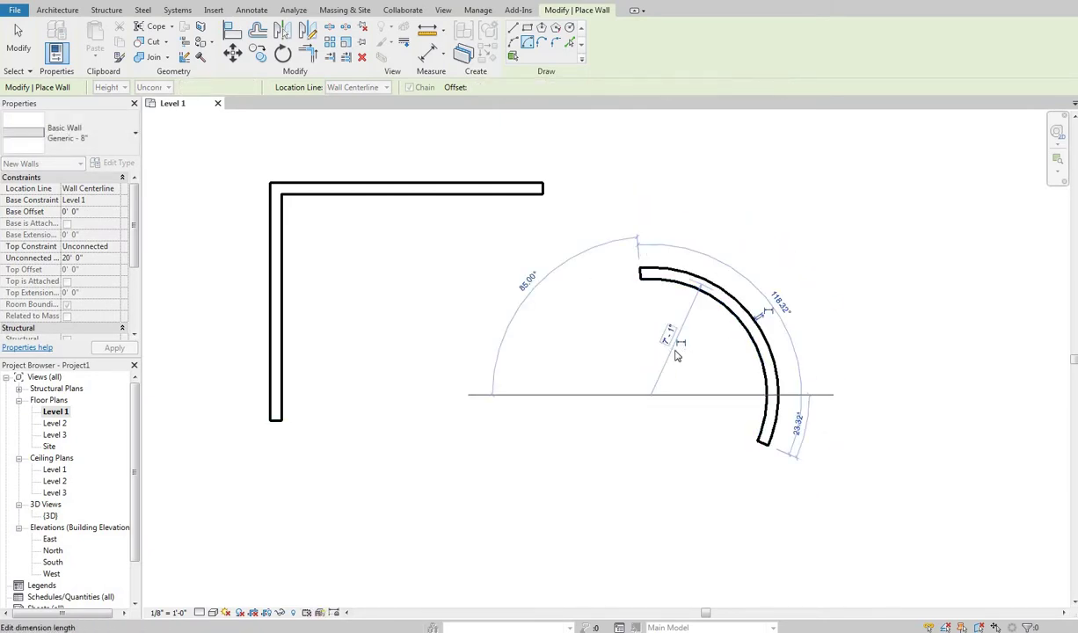
Step: End the wall command and undo the center-ends arc wall
right_click(694, 344)
click(677, 356)
right_click(637, 352)
click(666, 361)
key(ctrl+z)
Step: Try a tangent end arc wall from the horizontal wall's right end, and a fillet arc wall across the corner of the two walls
key(w)
key(a)
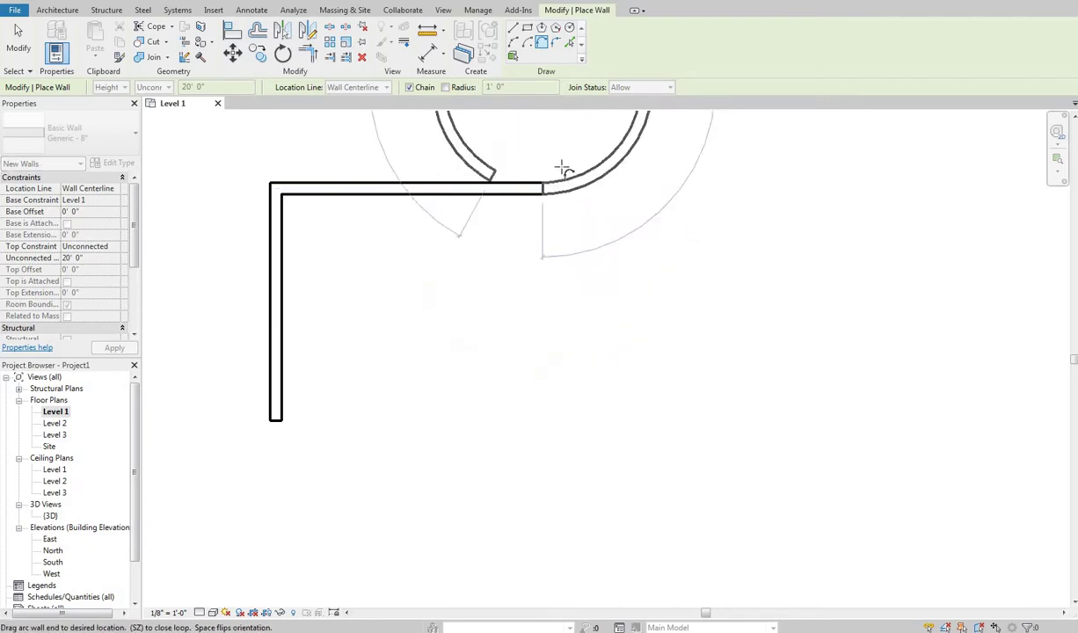
right_click(569, 161)
click(557, 42)
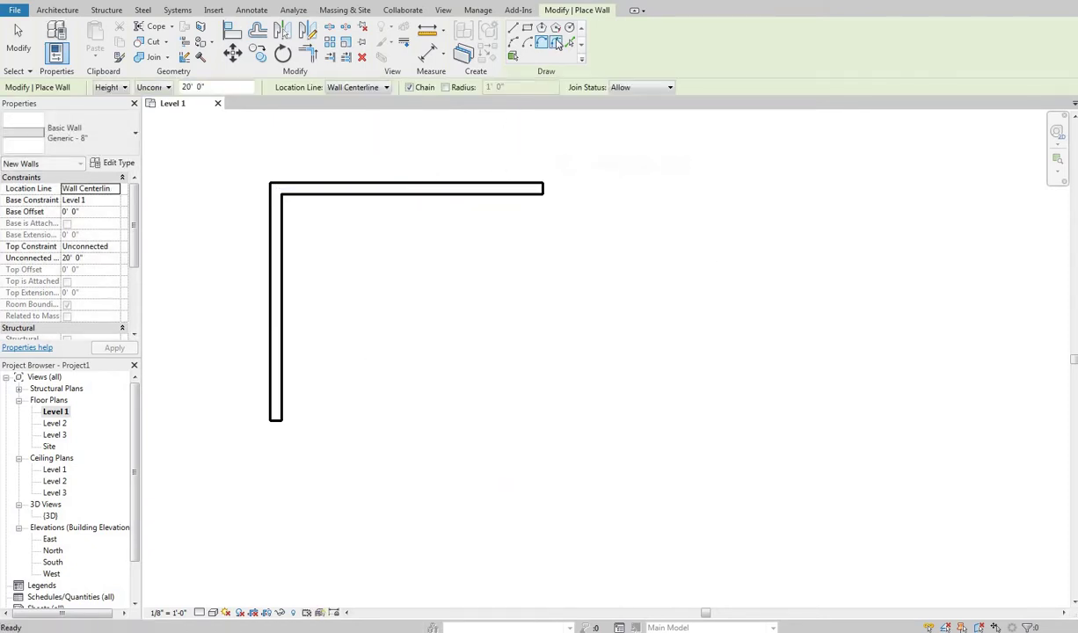
click(283, 222)
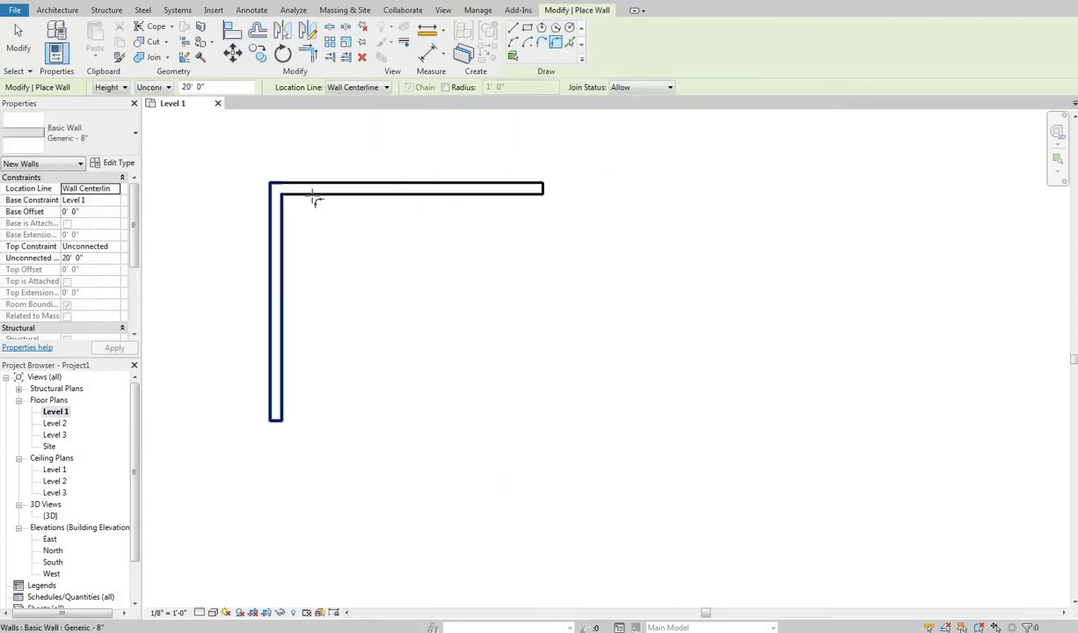
click(314, 195)
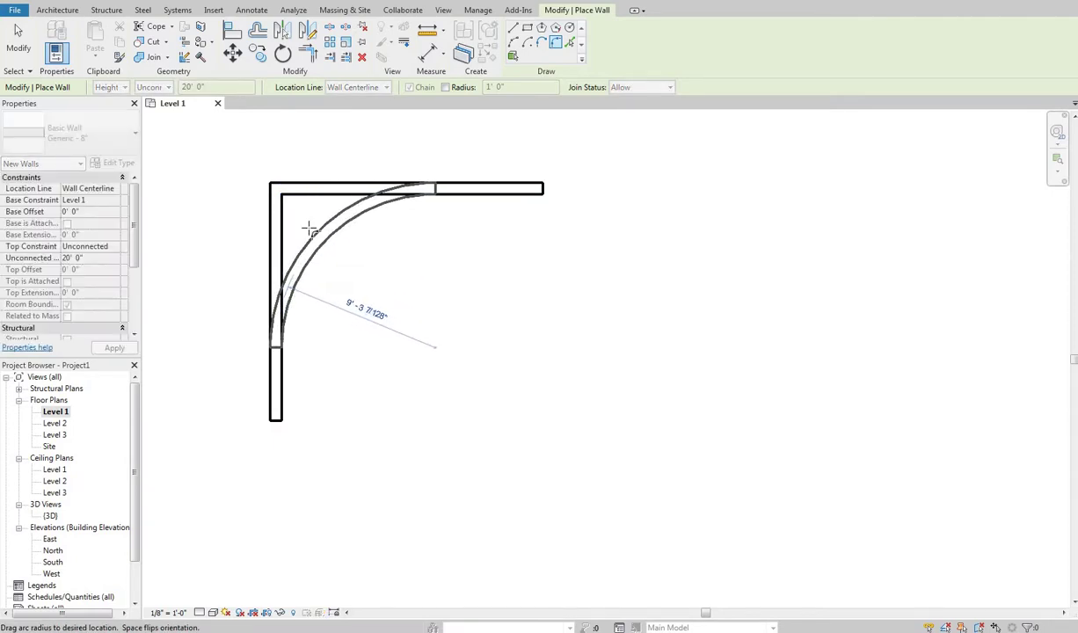
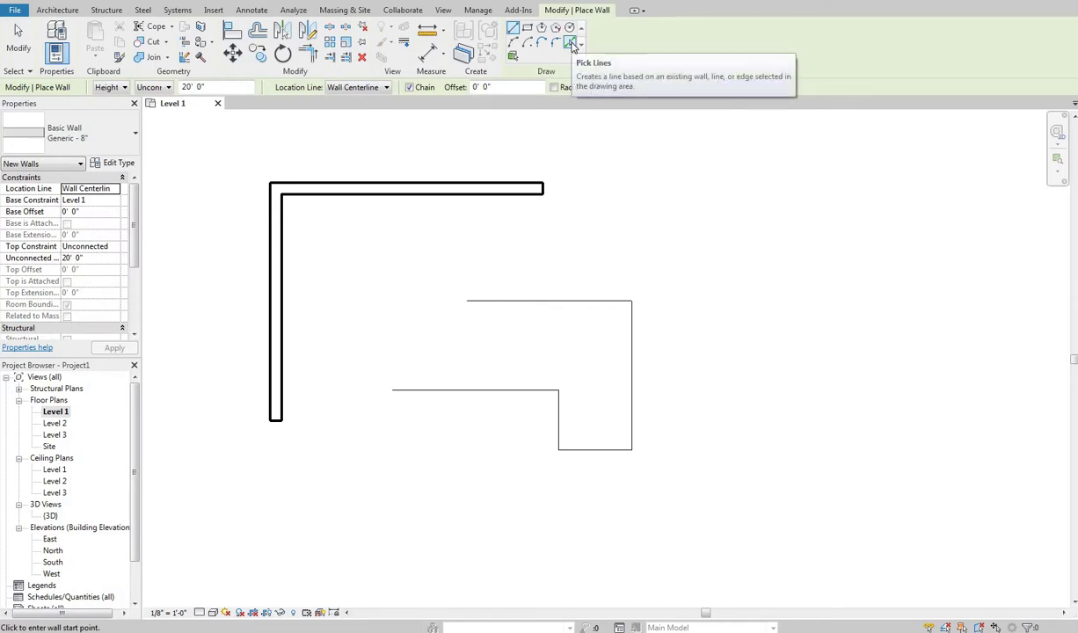
Step: Place Generic - 8" walls on each of the five detail lines one by one using Pick Lines, and end the wall command
click(572, 47)
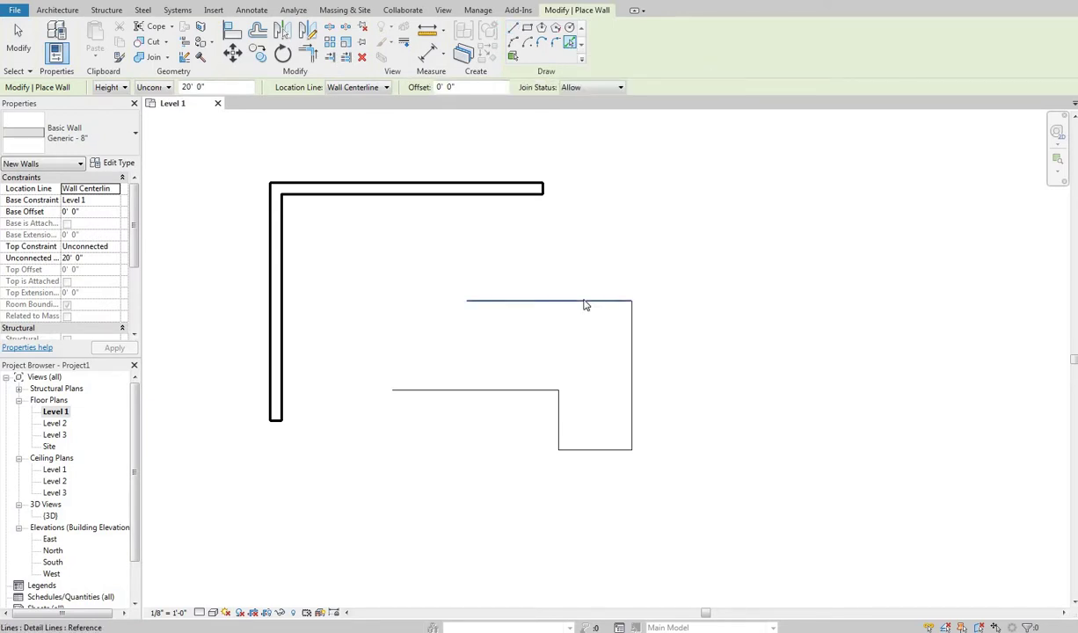
click(615, 351)
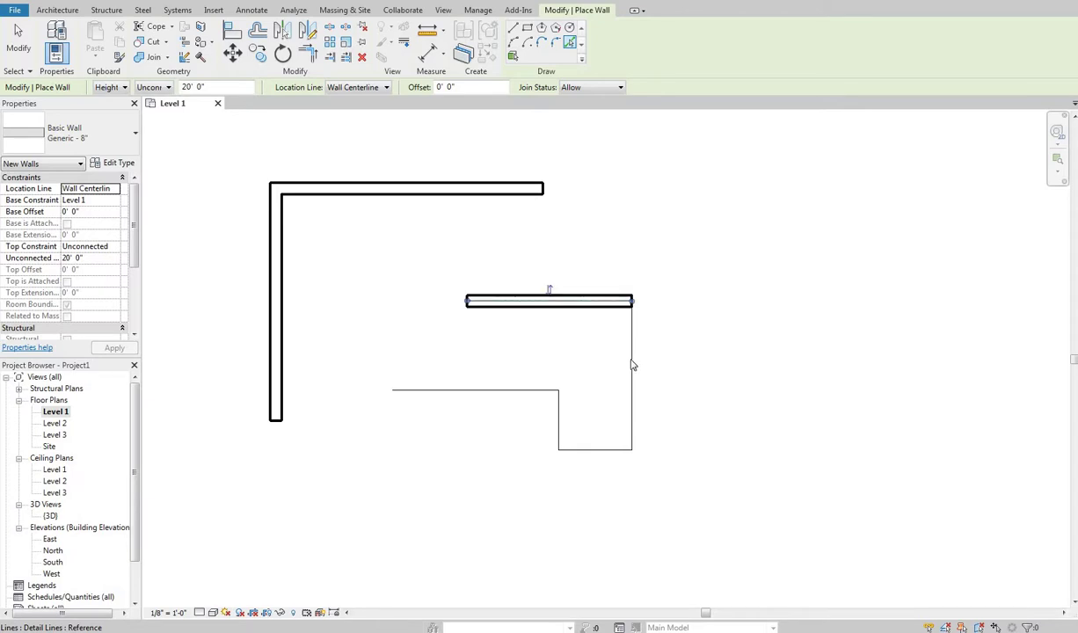
click(583, 461)
click(559, 421)
click(508, 391)
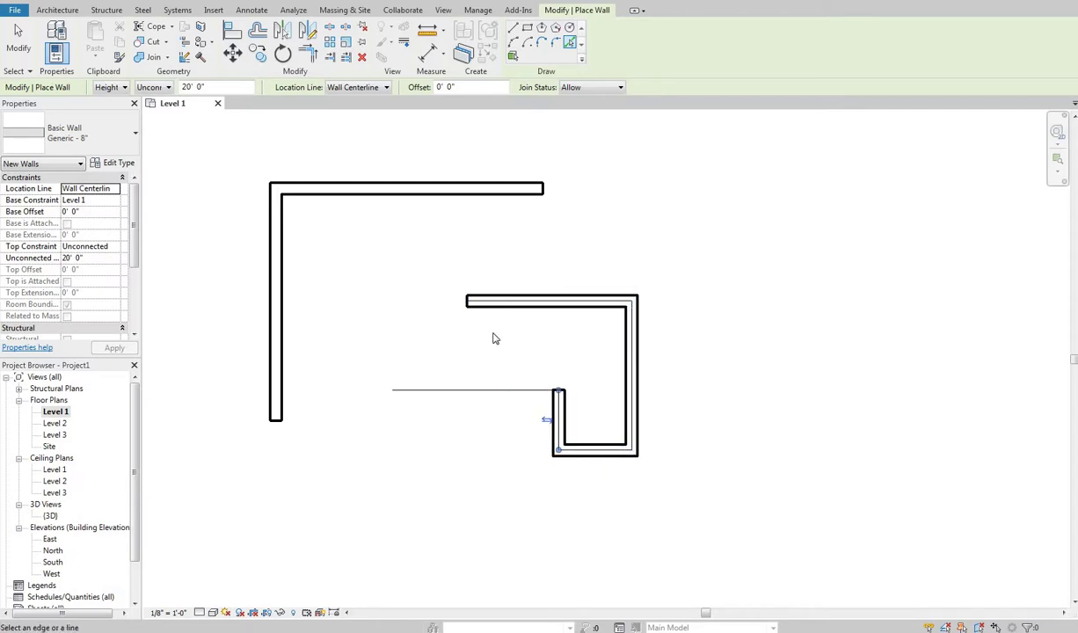
right_click(489, 333)
key(Escape)
key(Escape)
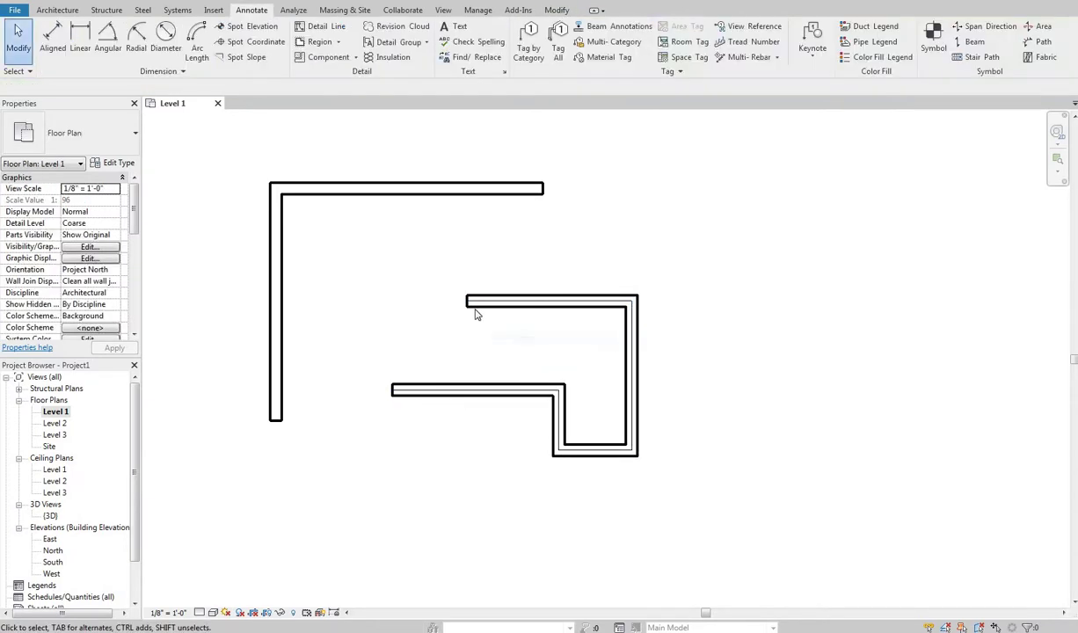
Step: Select the connected chain of walls on the detail lines and delete it, keeping the lines
key(Tab)
click(476, 310)
key(Delete)
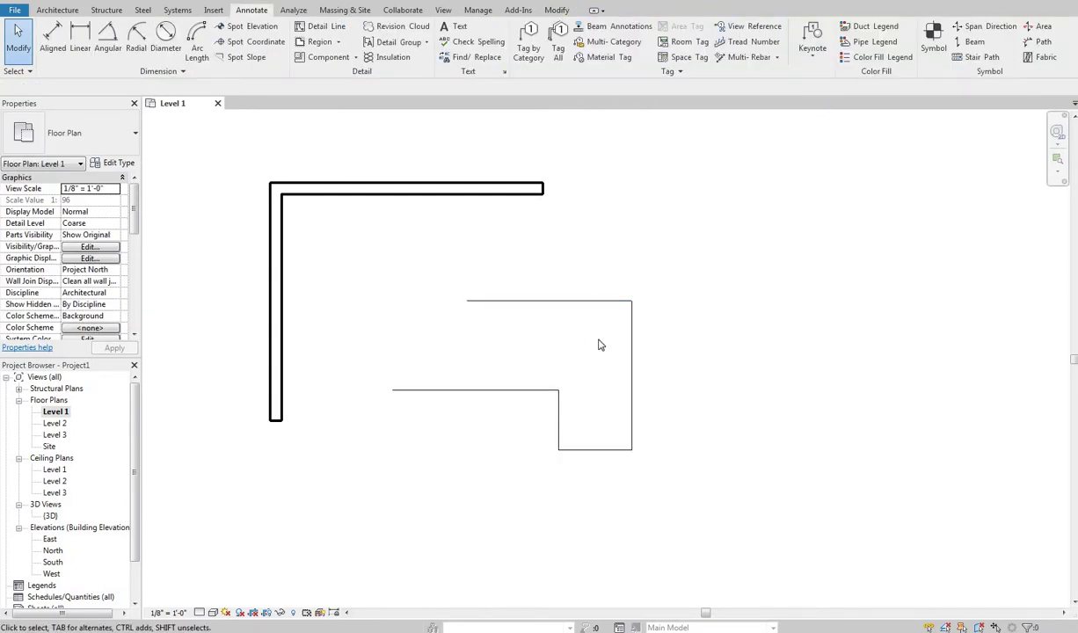
Step: Place walls along the whole chain of detail lines at once using Pick Lines, and delete the resulting wall chain
click(43, 14)
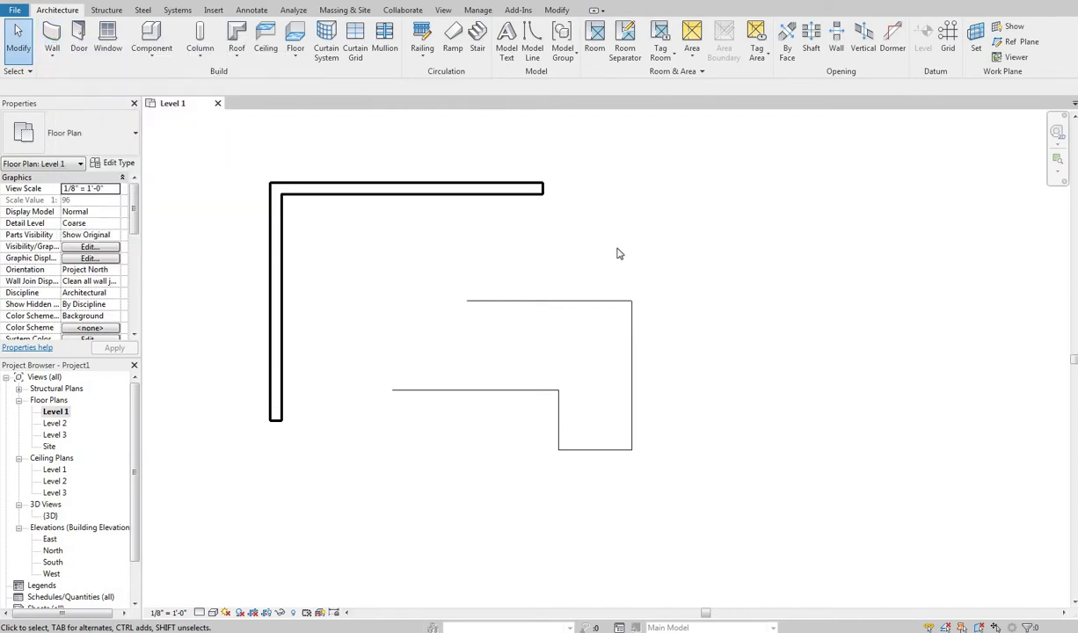
middle_drag(585, 244, 582, 241)
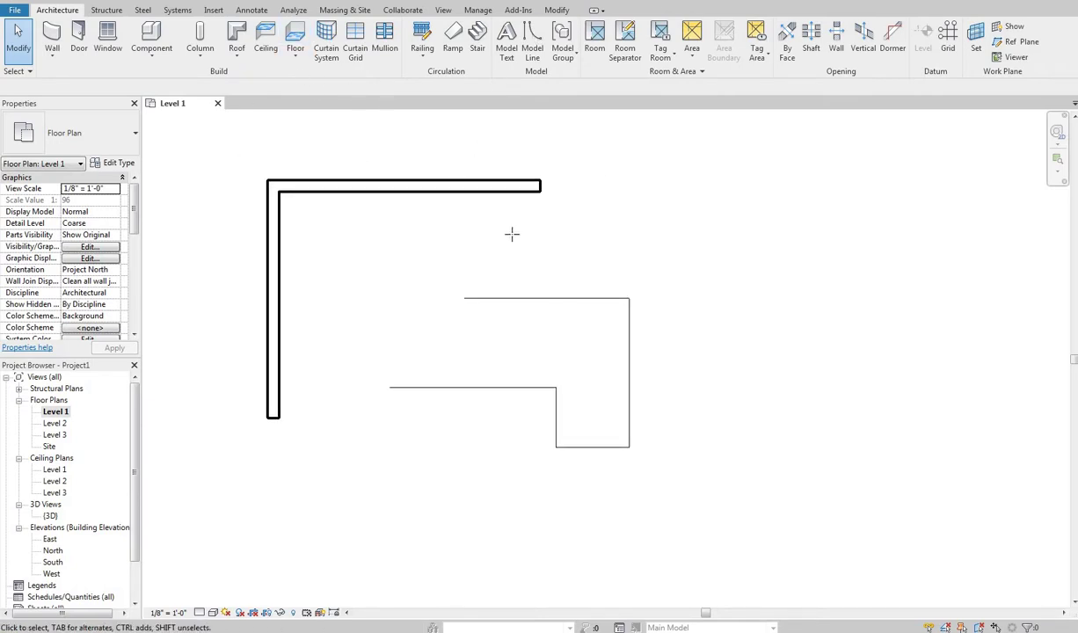
key(w)
key(a)
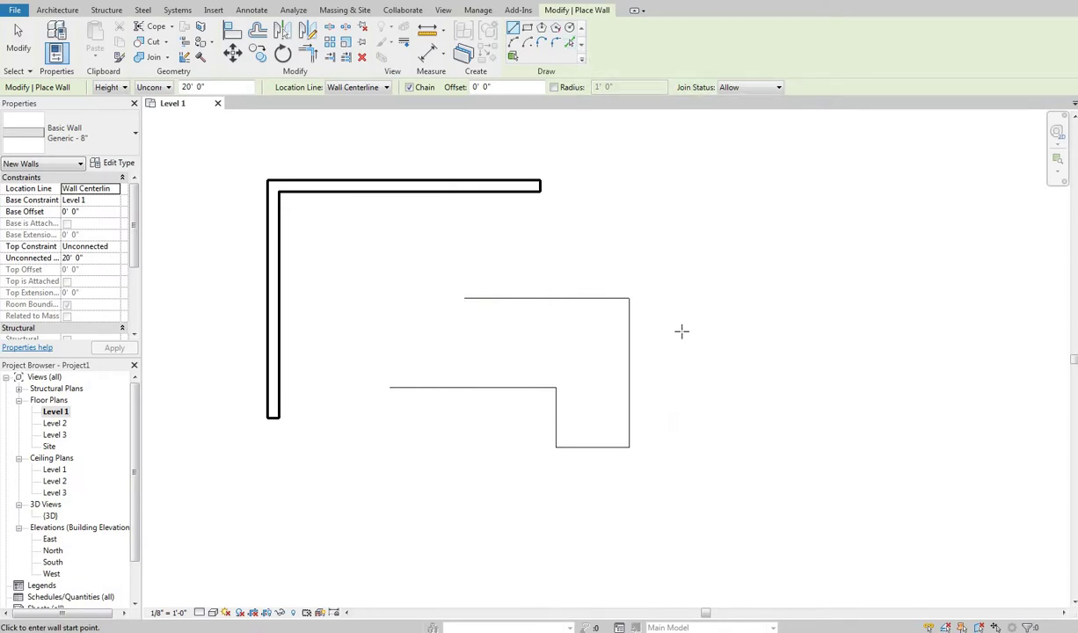
click(570, 42)
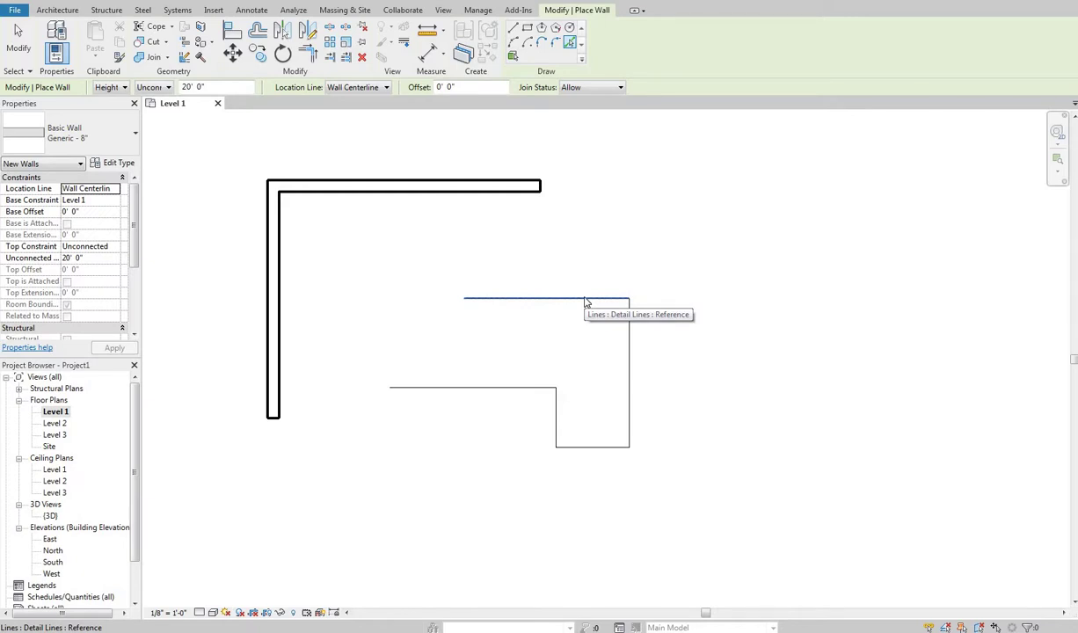
key(Tab)
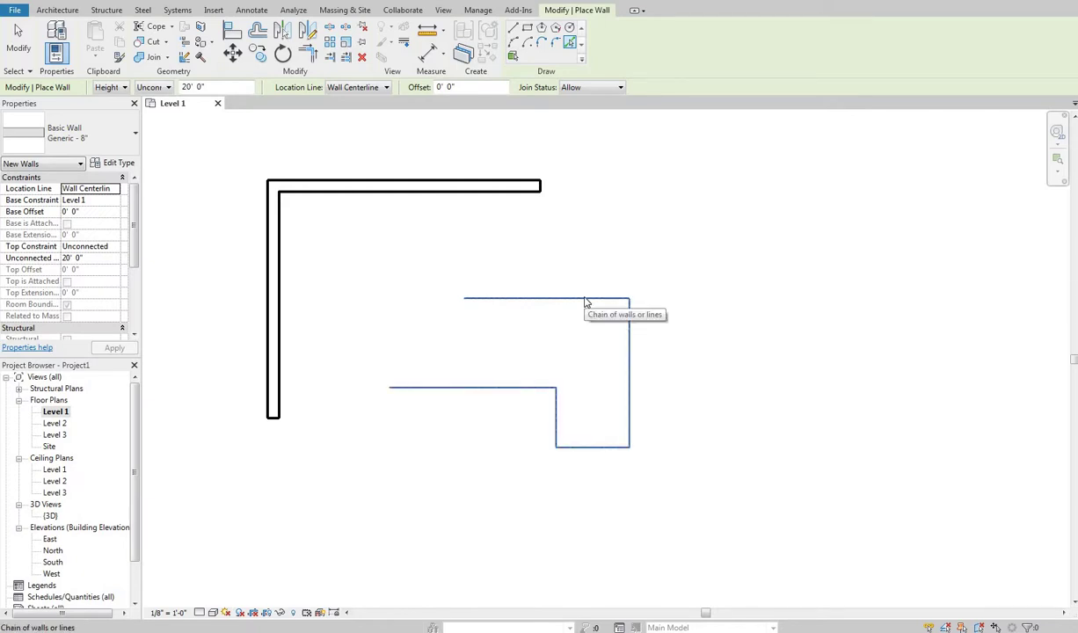
click(586, 303)
right_click(745, 246)
click(777, 252)
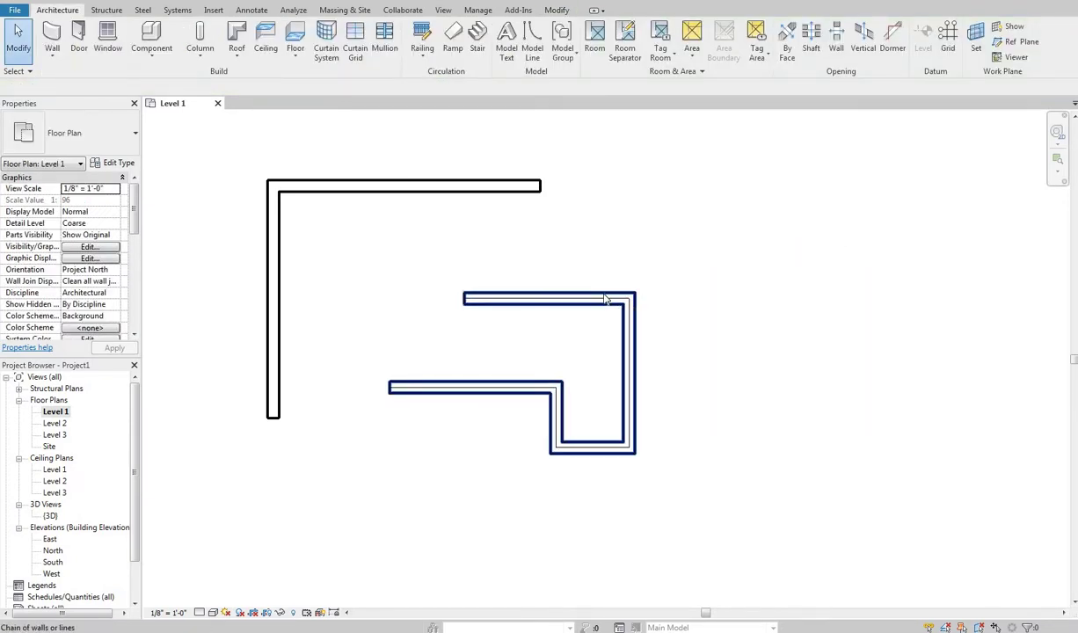
click(504, 380)
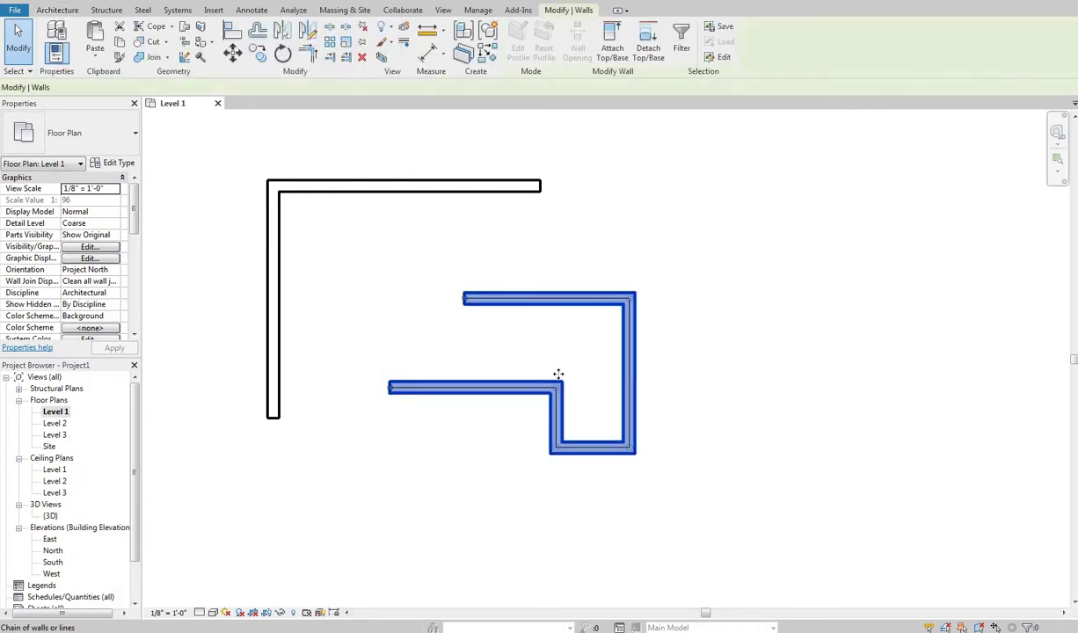
key(Delete)
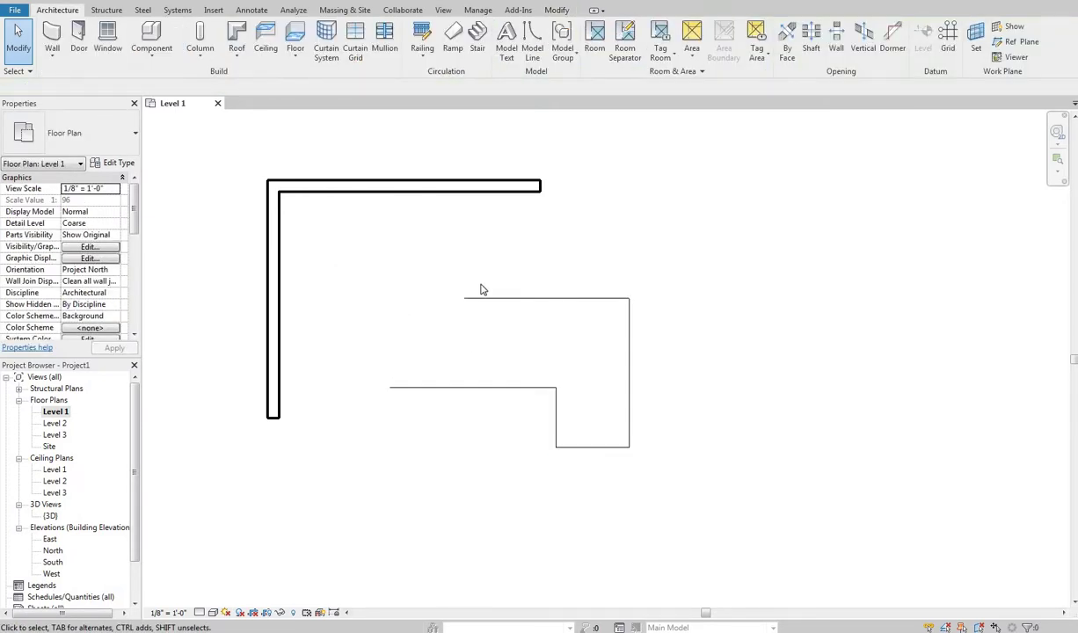
Step: Start a new wall and set its location line to Finish Face: Interior
key(w)
key(a)
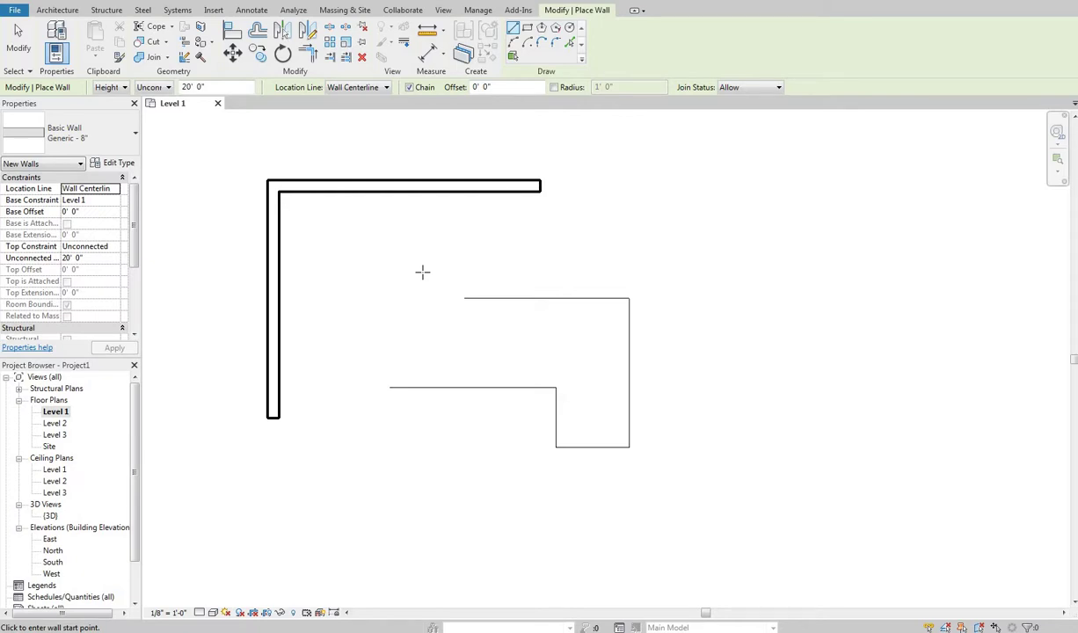
right_click(389, 233)
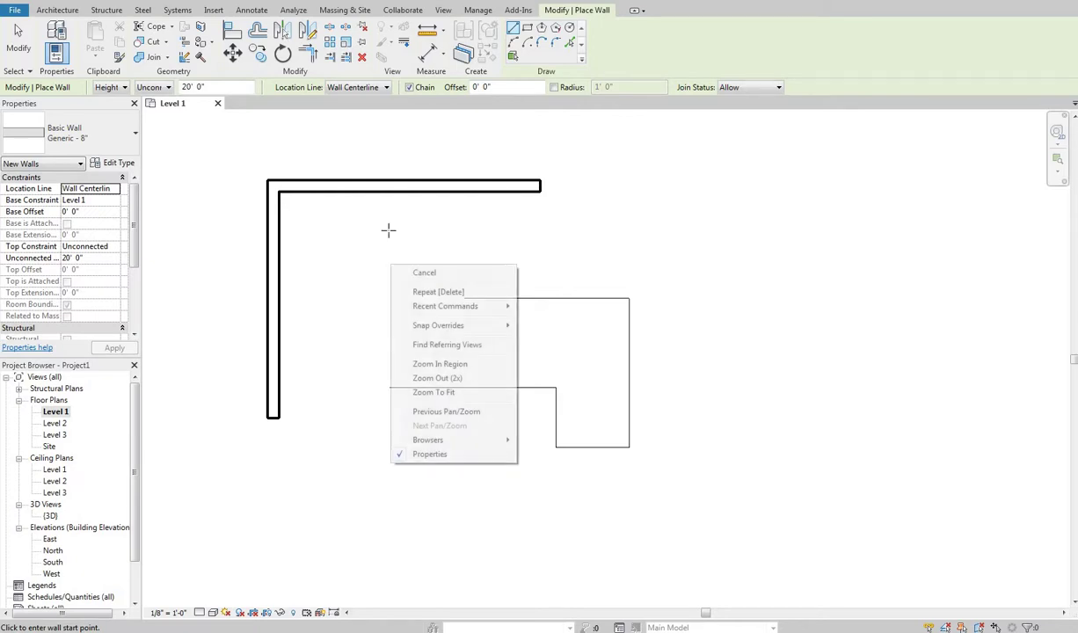
click(420, 257)
right_click(397, 233)
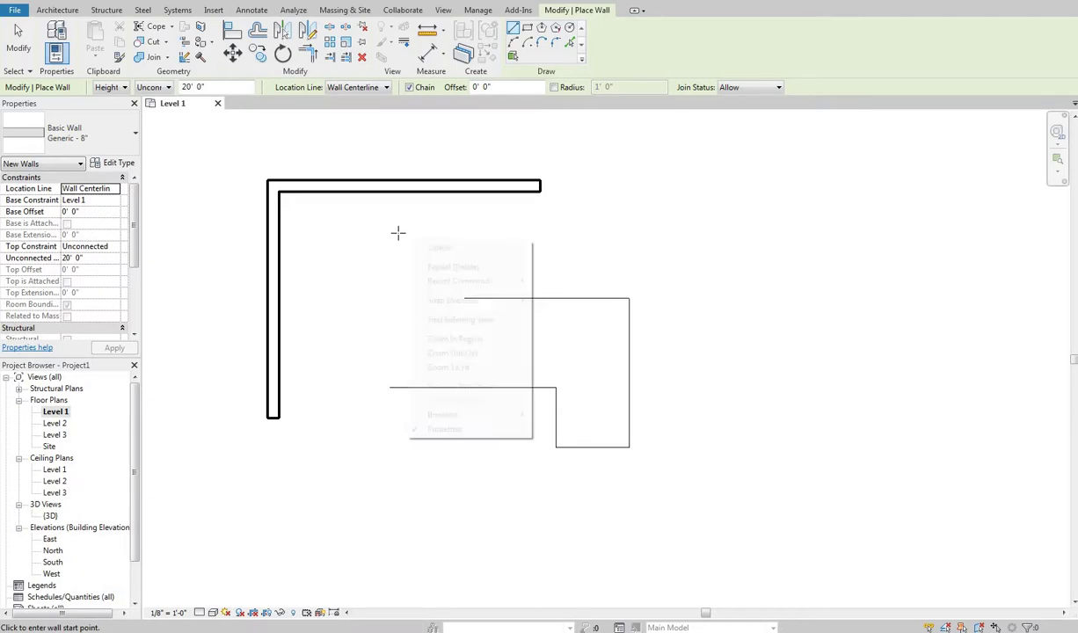
click(407, 225)
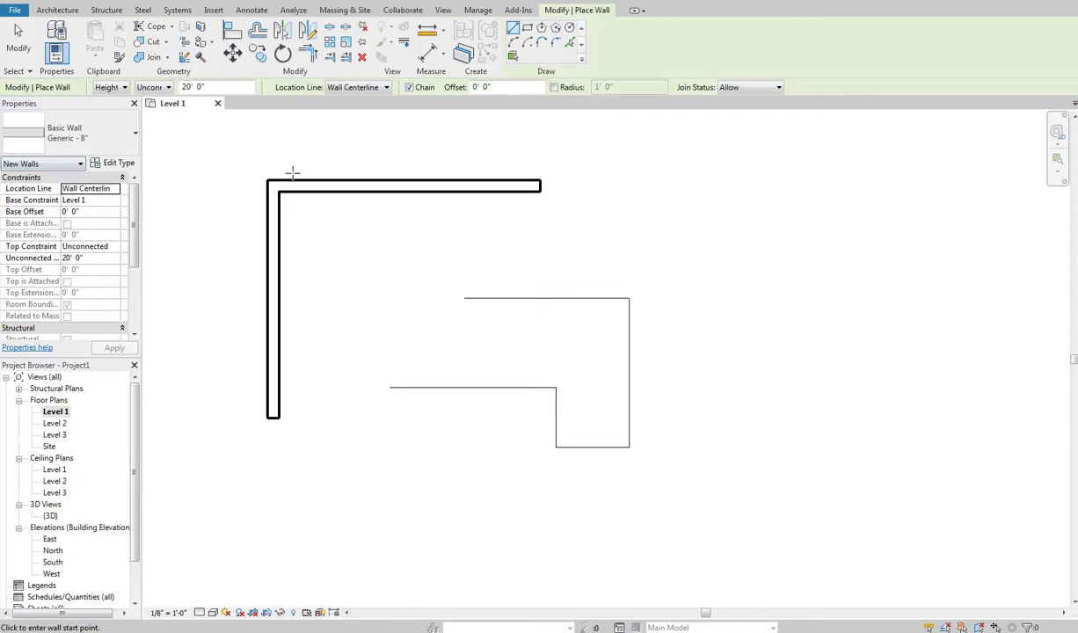
click(384, 89)
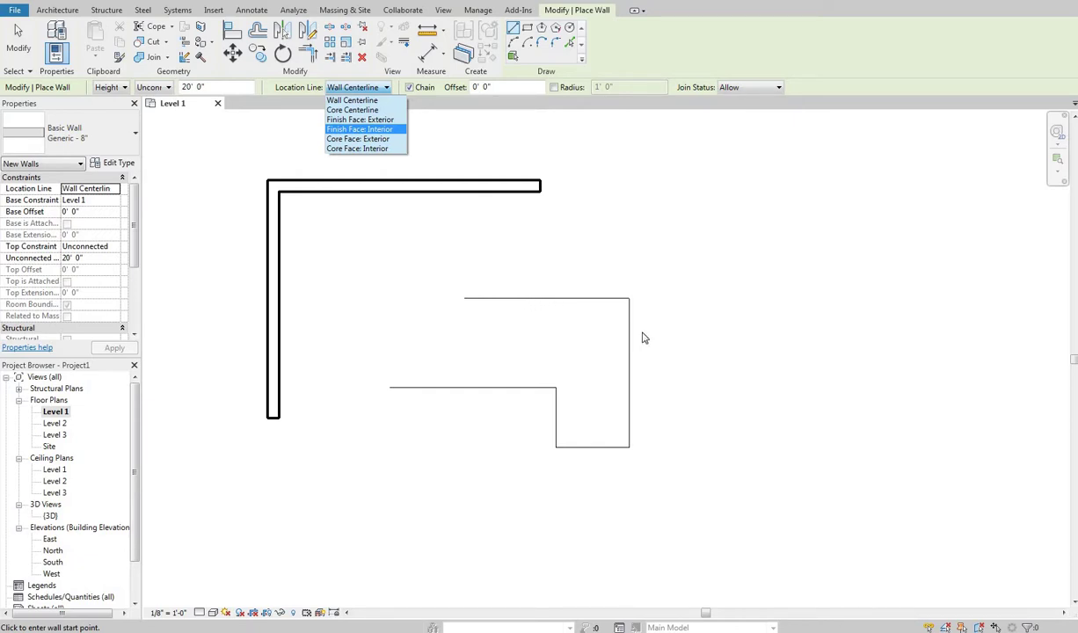
click(360, 129)
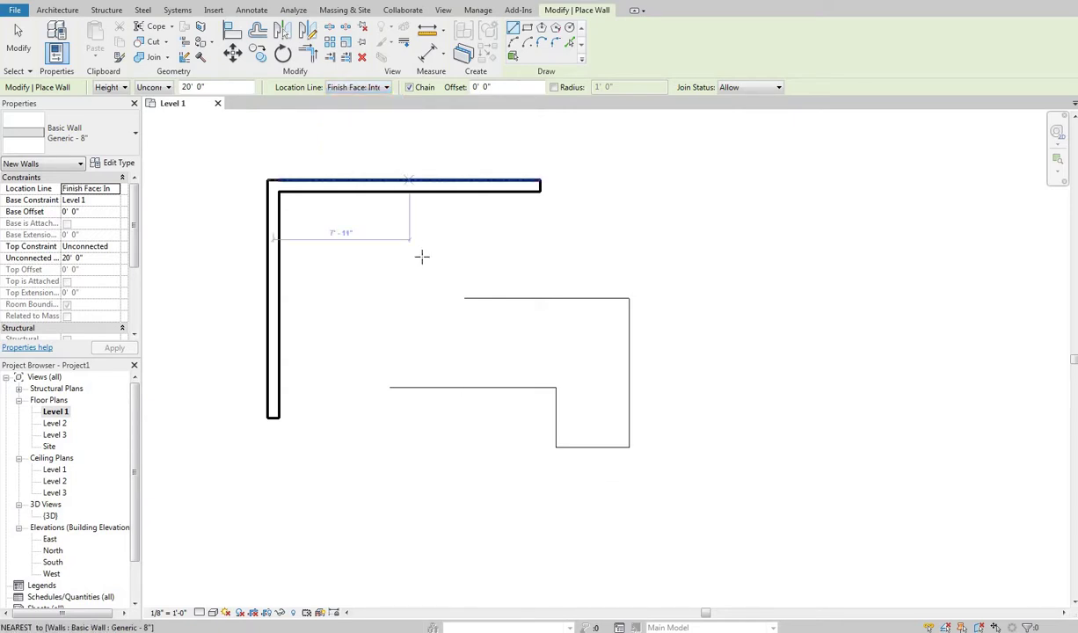
click(464, 298)
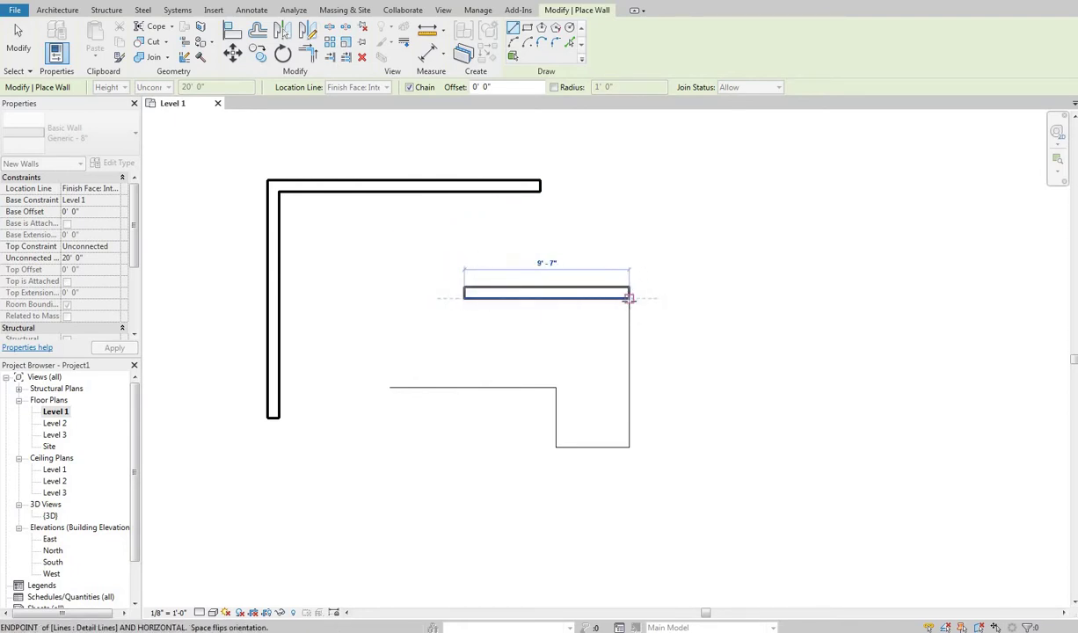
right_click(514, 263)
click(545, 268)
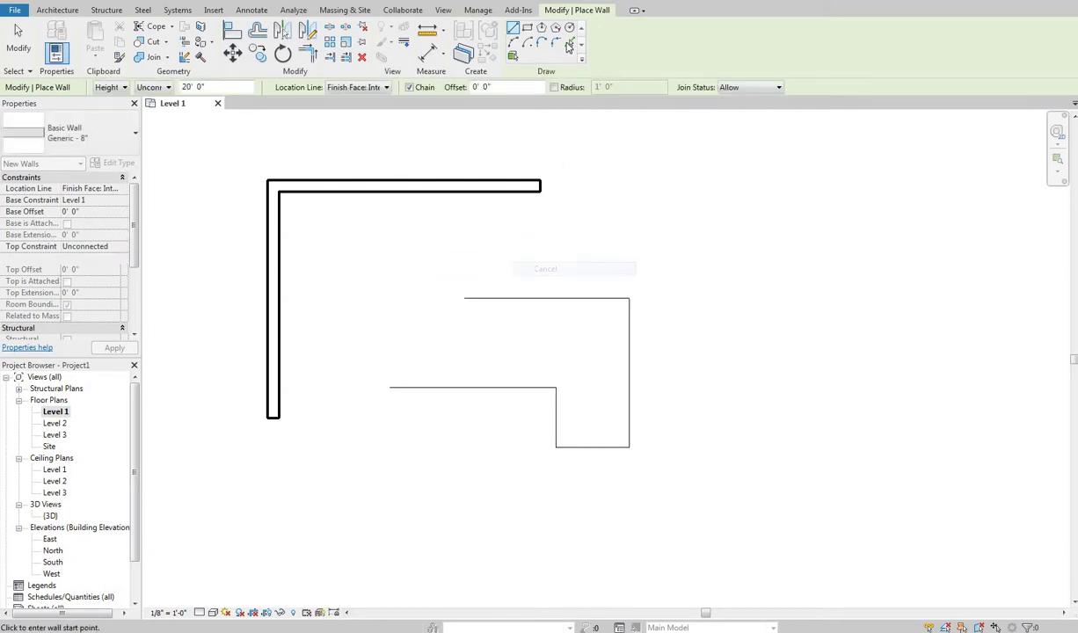
Step: Place walls along the entire detail line chain with Pick Lines, using the Finish Face: Interior location line, and end the wall command
click(570, 42)
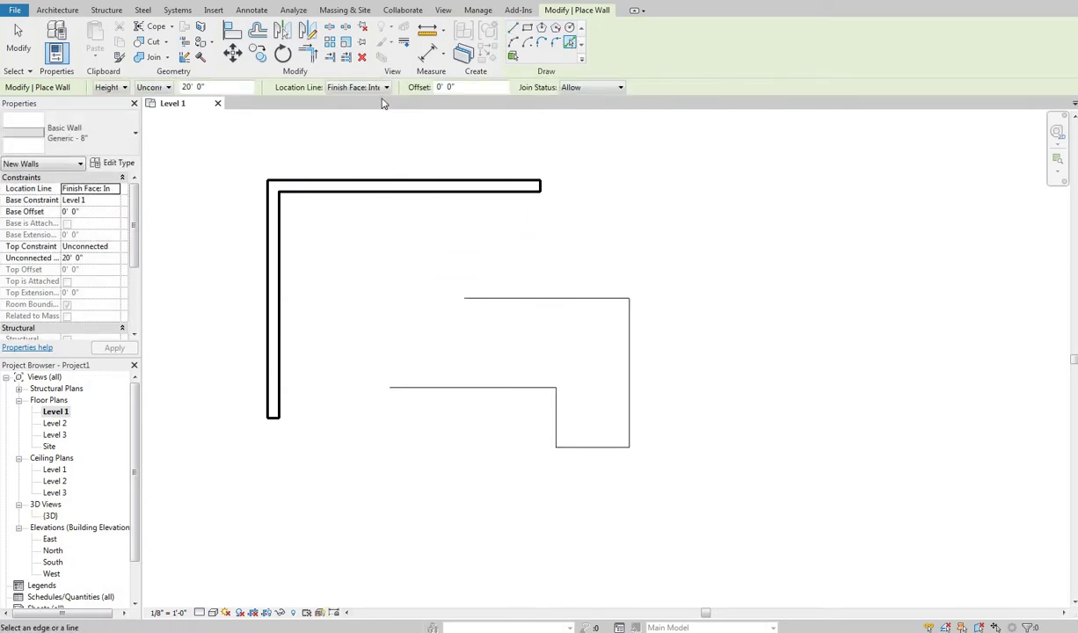
click(356, 87)
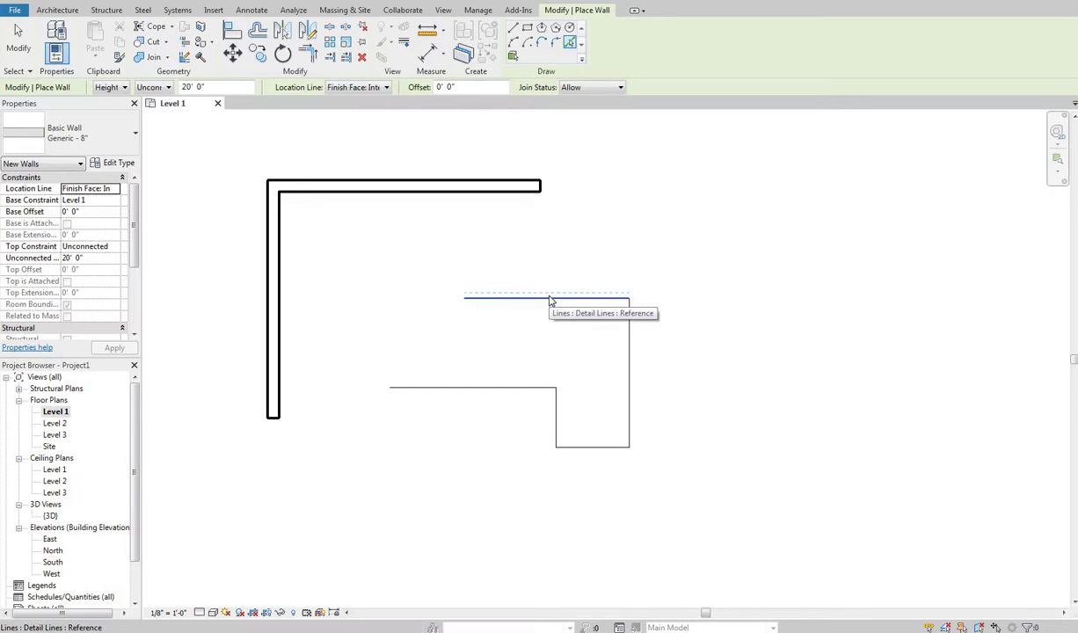
key(Tab)
click(701, 321)
right_click(701, 322)
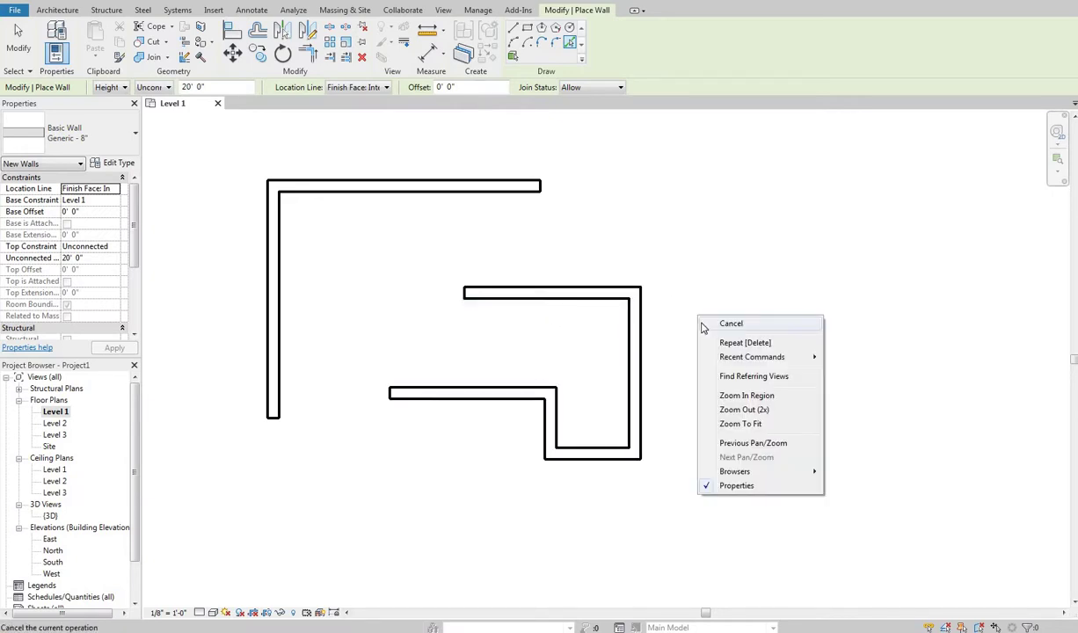
click(722, 323)
right_click(701, 323)
key(Escape)
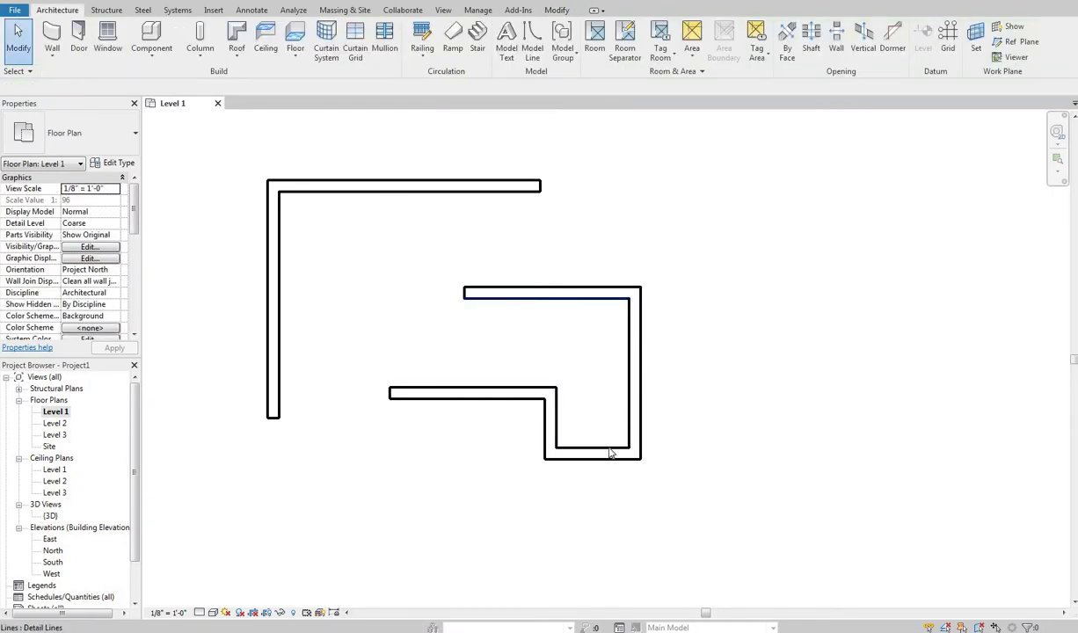
Step: Delete the whole chain of walls placed by their interior face, leaving the detail lines
key(Tab)
click(501, 392)
key(Delete)
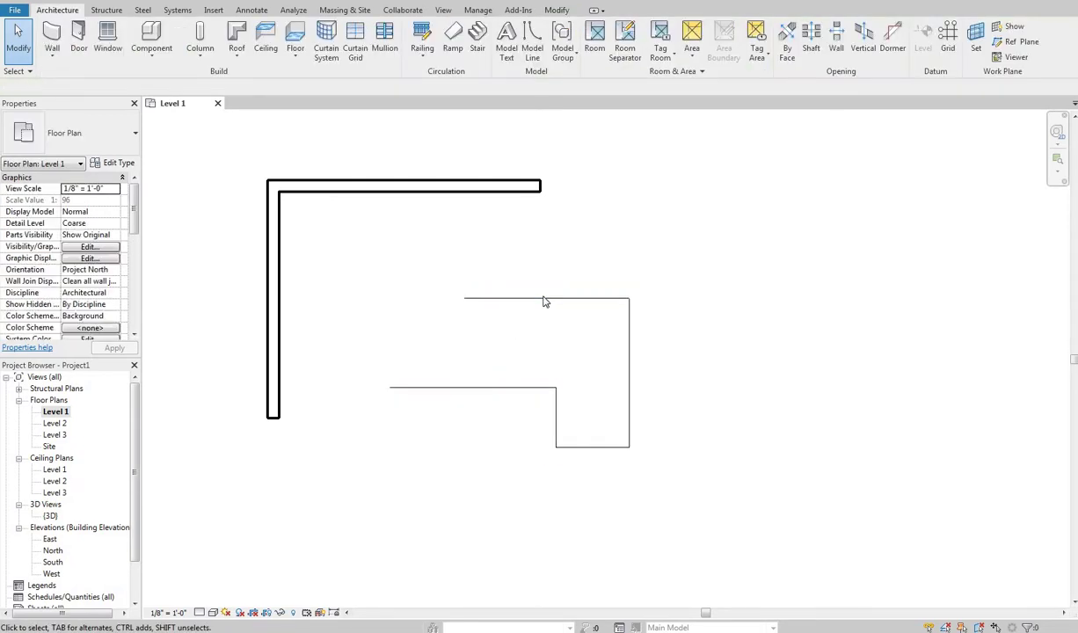
key(w)
key(a)
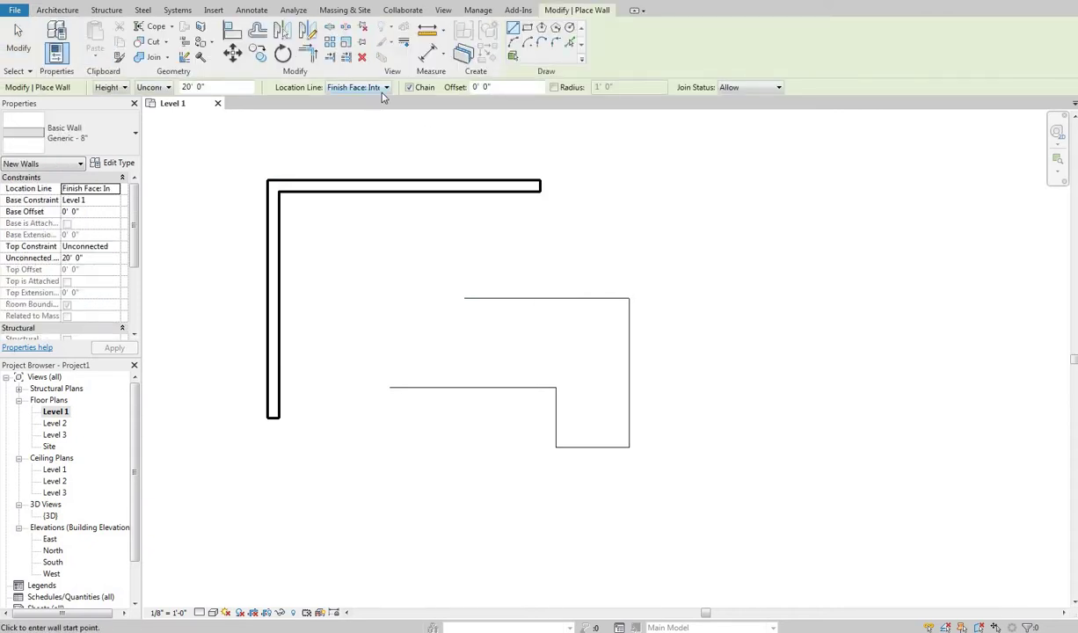
click(382, 89)
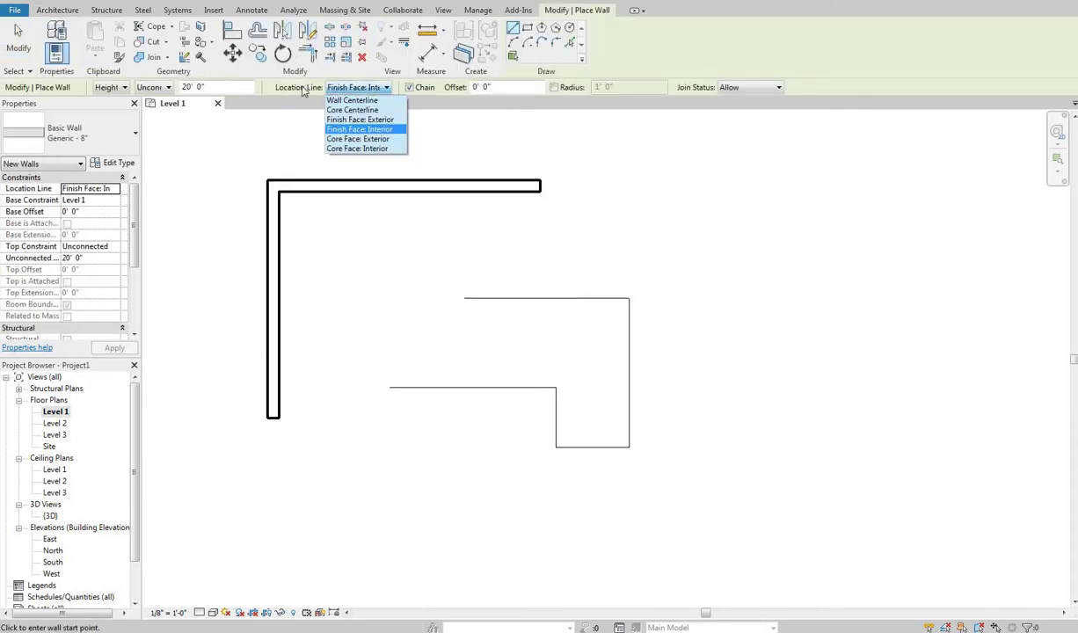
click(368, 92)
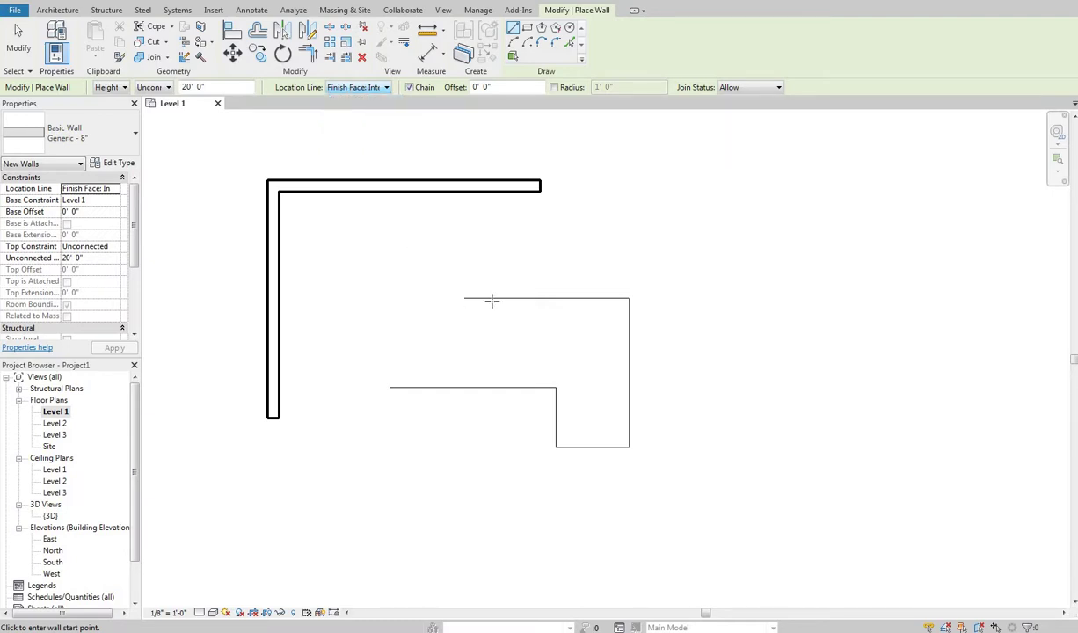
right_click(453, 272)
click(519, 272)
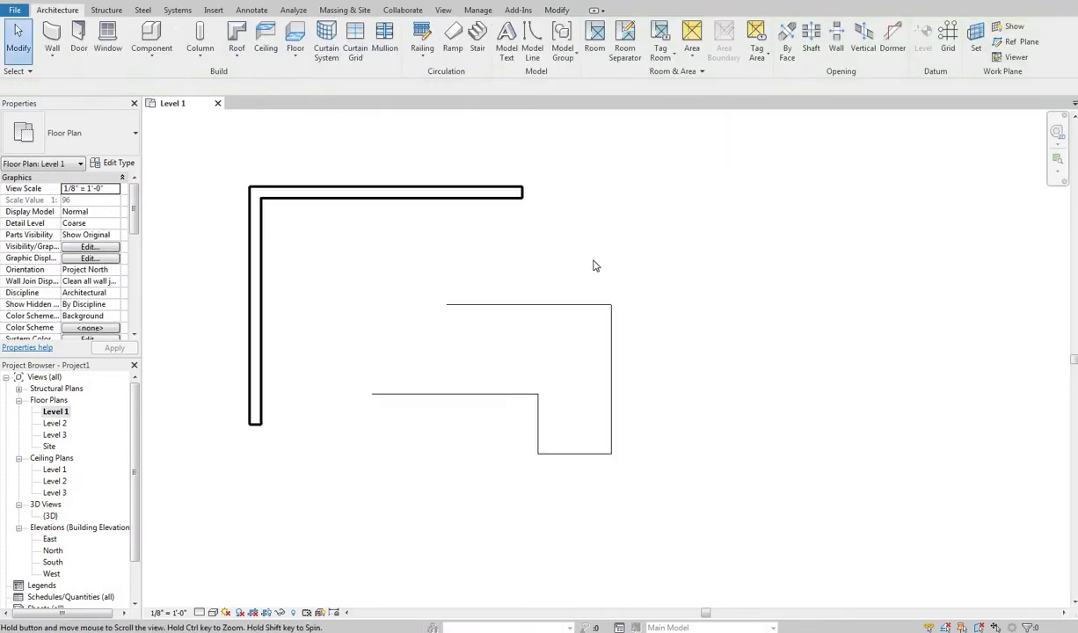
Step: Draw a horizontal wall about 13'-1" long beside the detail lines, using the Finish Face: Interior location line
key(w)
key(a)
click(622, 268)
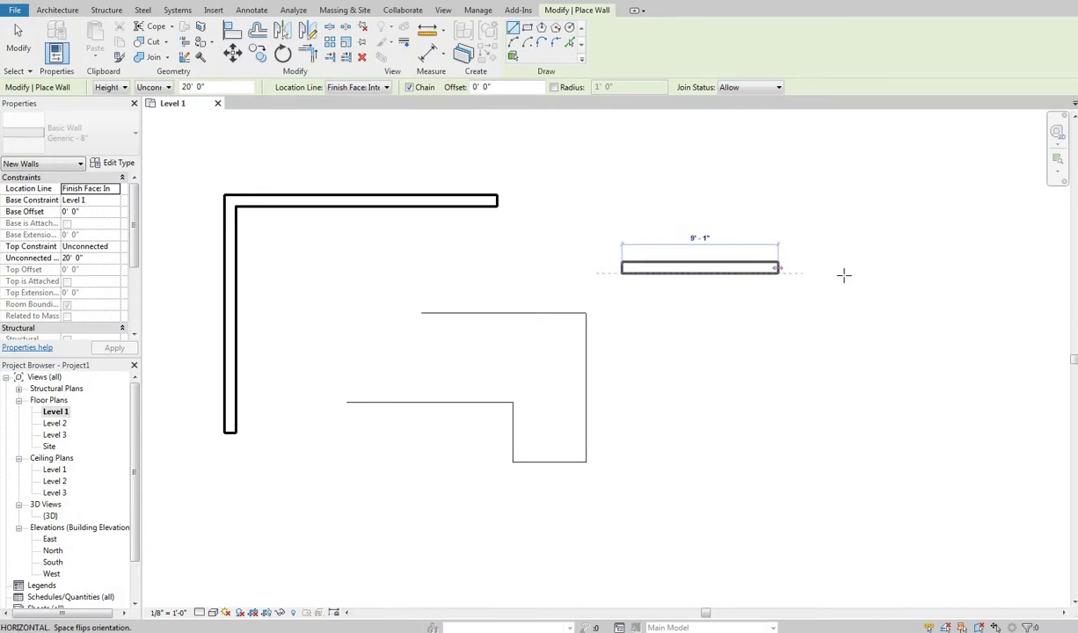
click(847, 268)
right_click(632, 231)
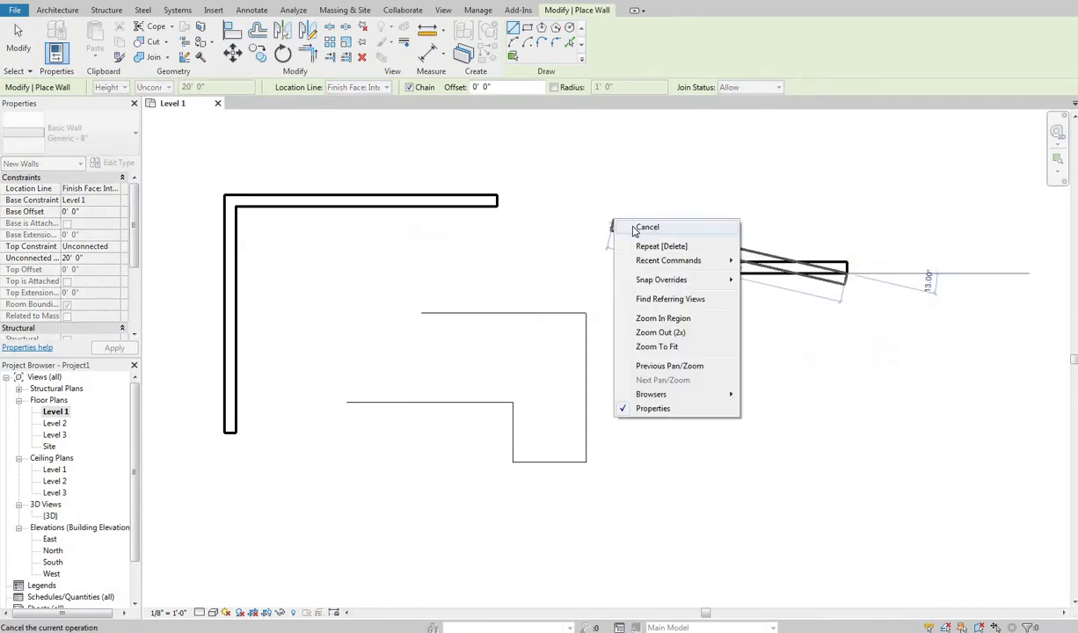
Step: Draw a second wall of the same length parallel below the first, using the Wall Centerline location line, and end the wall command
click(365, 83)
click(361, 87)
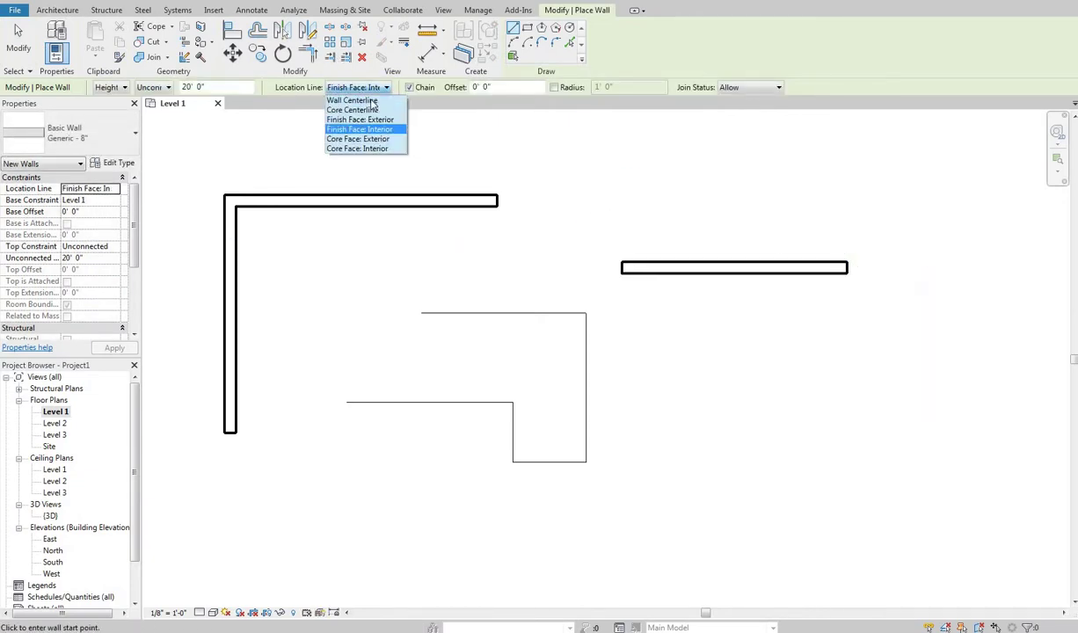
click(624, 327)
click(622, 326)
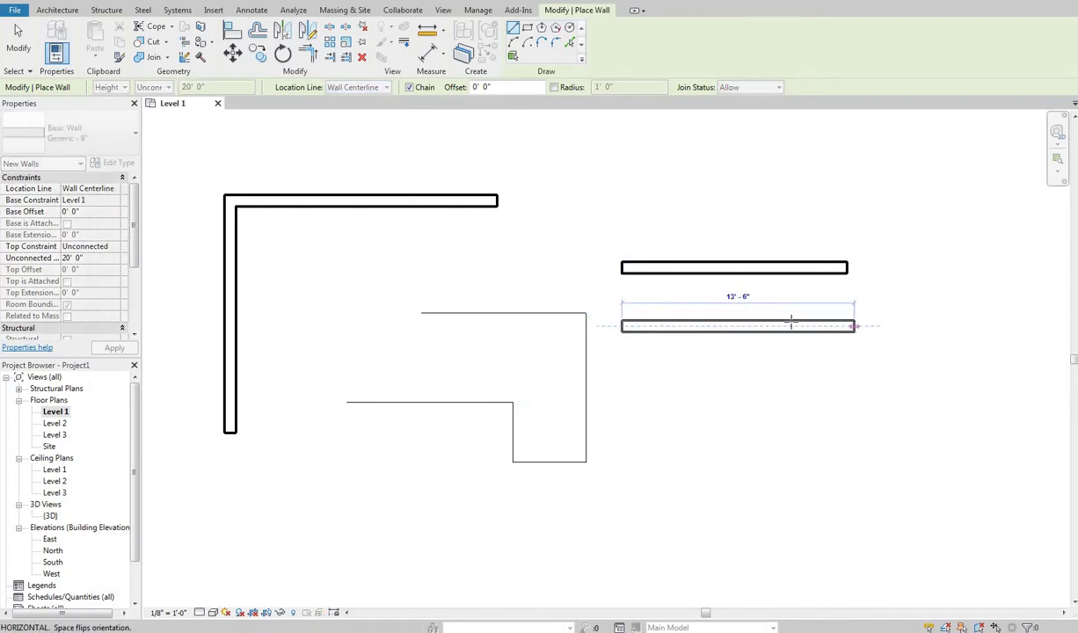
click(848, 327)
key(Escape)
right_click(585, 228)
click(673, 234)
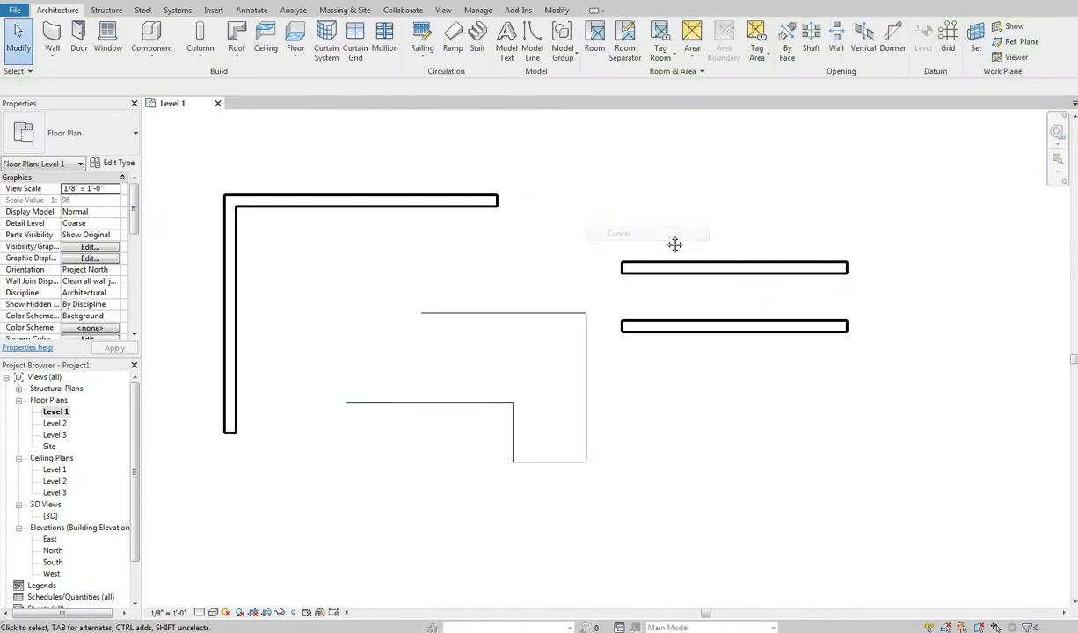
Step: Draw two horizontal detail lines about 10'-4" long, one aligned with the upper wall's interior face and one with the lower wall's centerline
middle_drag(674, 244, 605, 251)
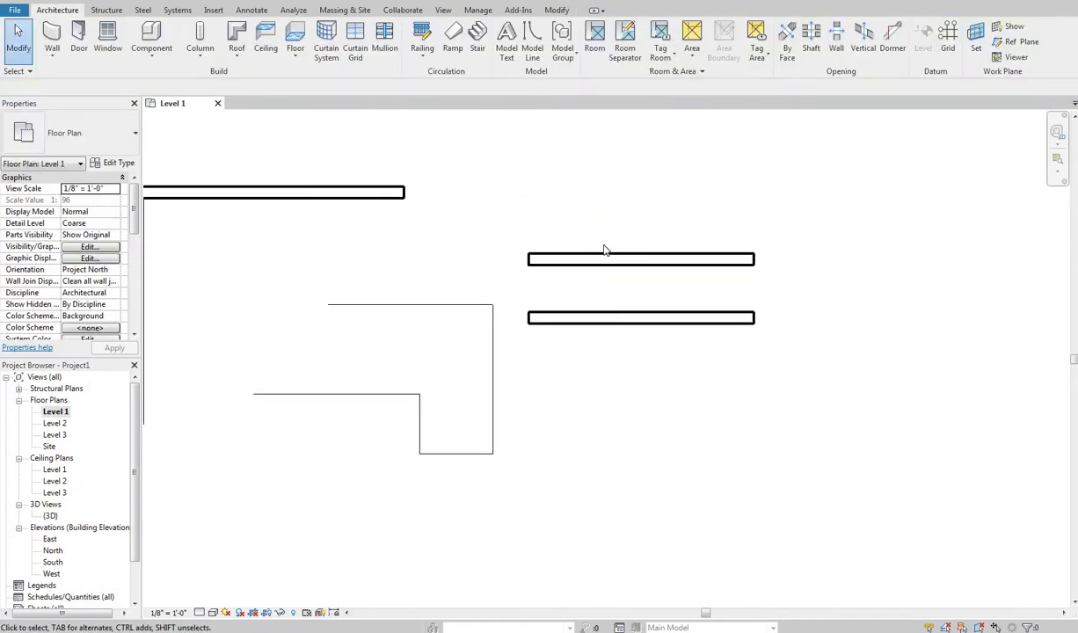
click(251, 9)
key(d)
key(l)
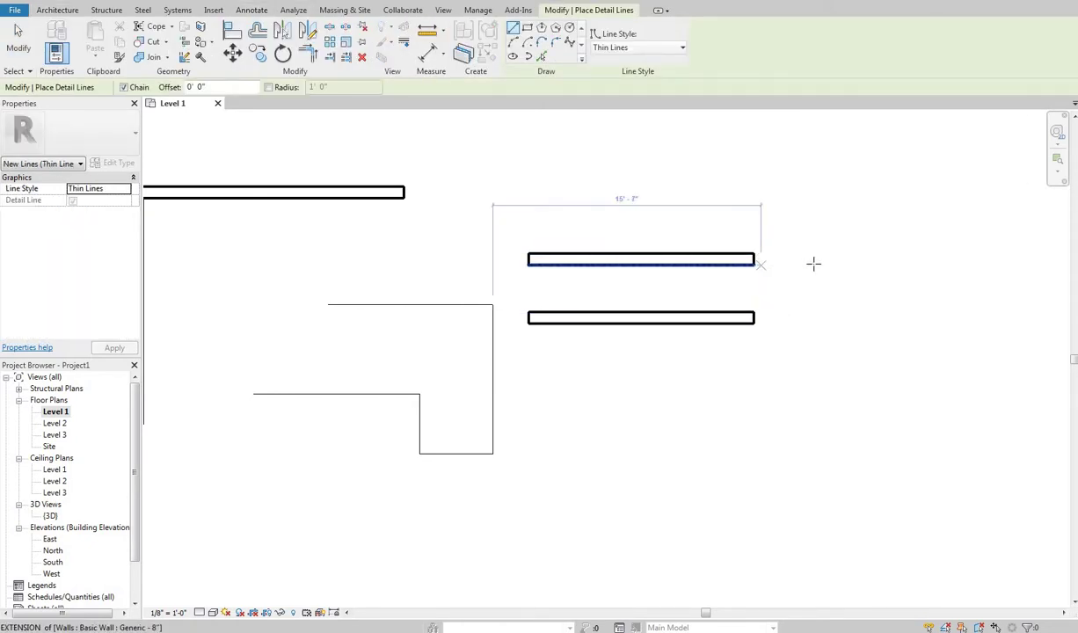
click(952, 264)
scroll(754, 300, up, 3)
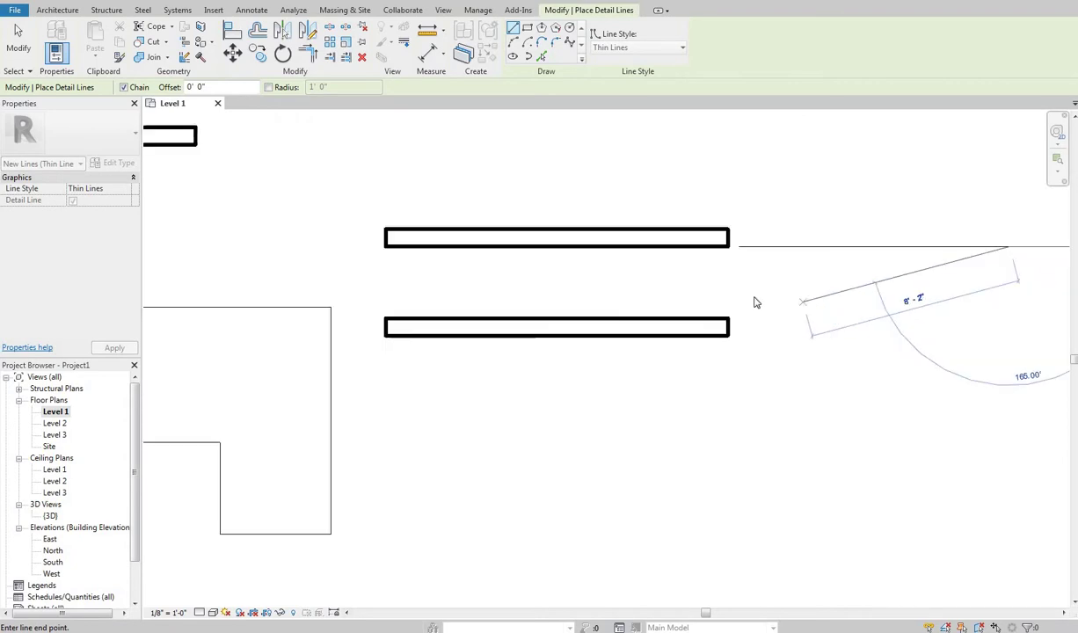
click(739, 245)
click(1008, 327)
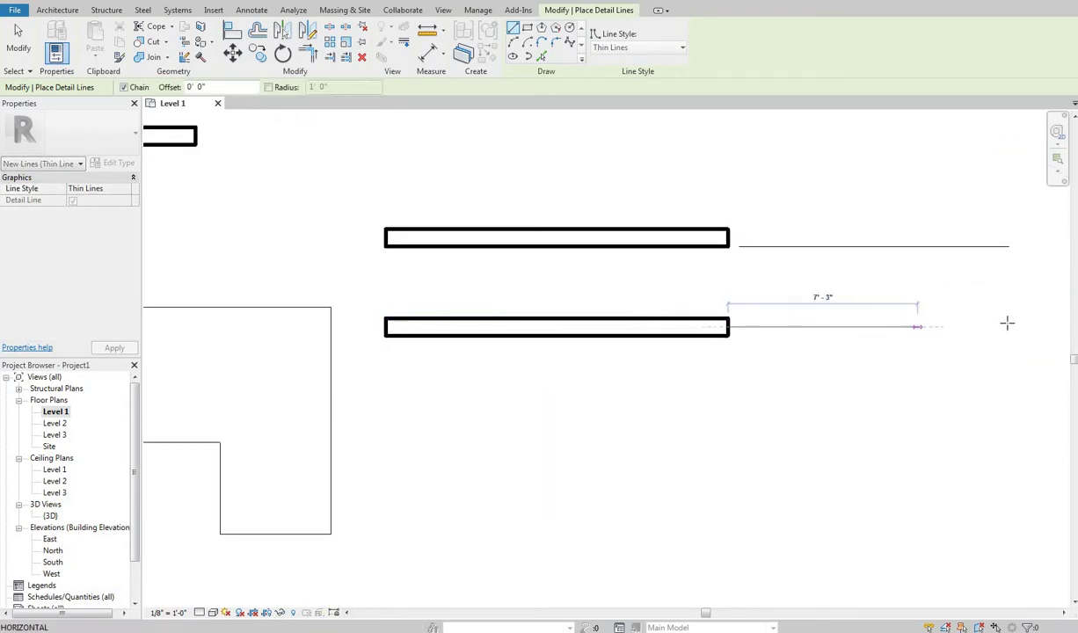
click(731, 327)
key(Escape)
key(Escape)
click(735, 327)
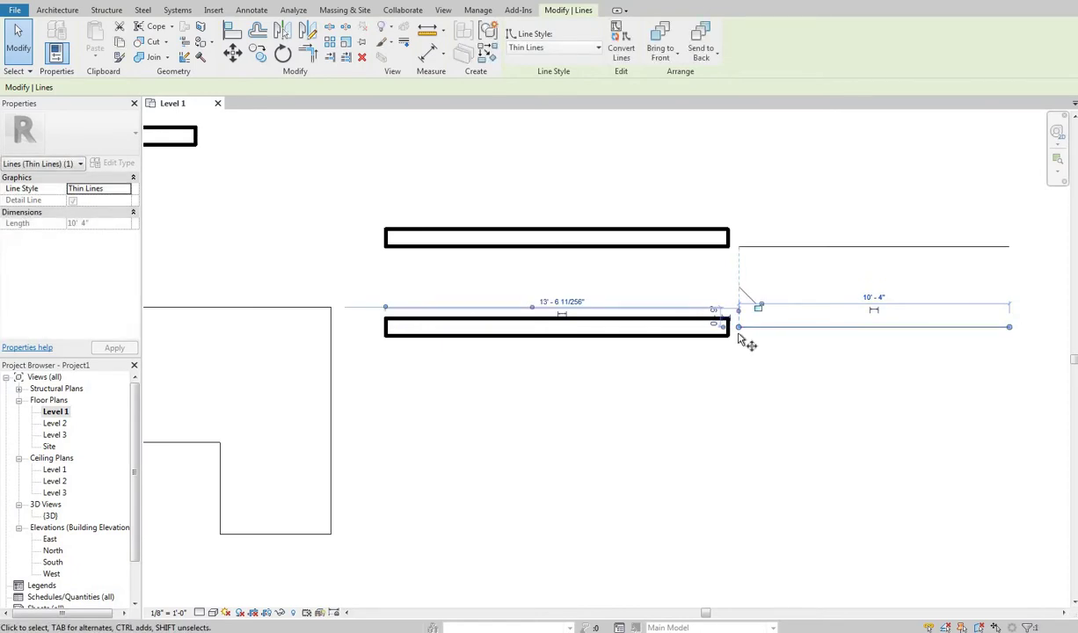
key(m)
key(v)
click(742, 335)
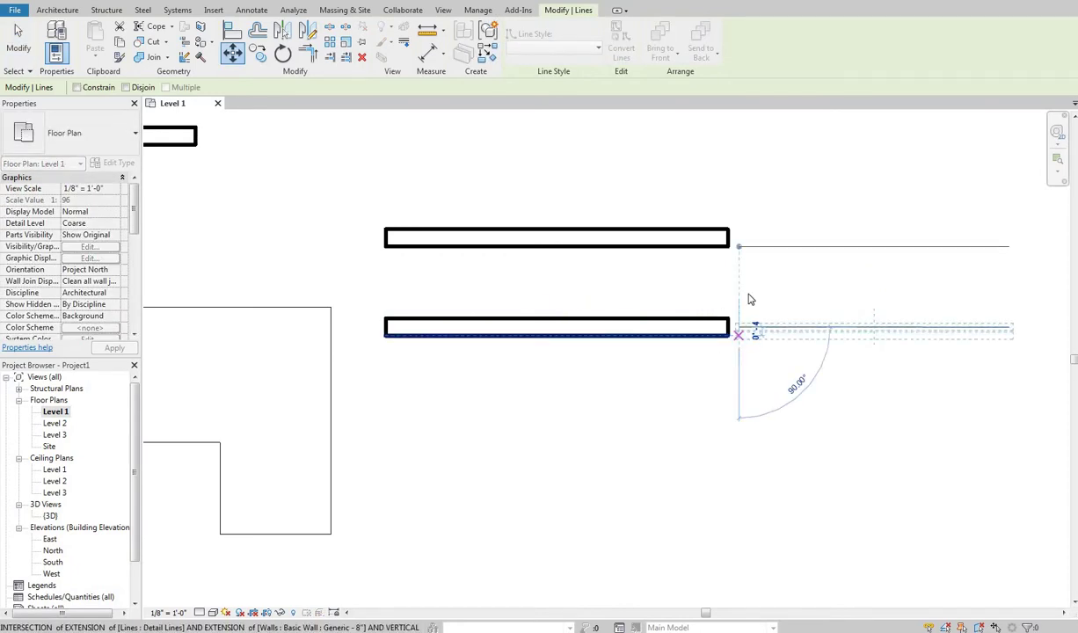
click(754, 298)
key(Escape)
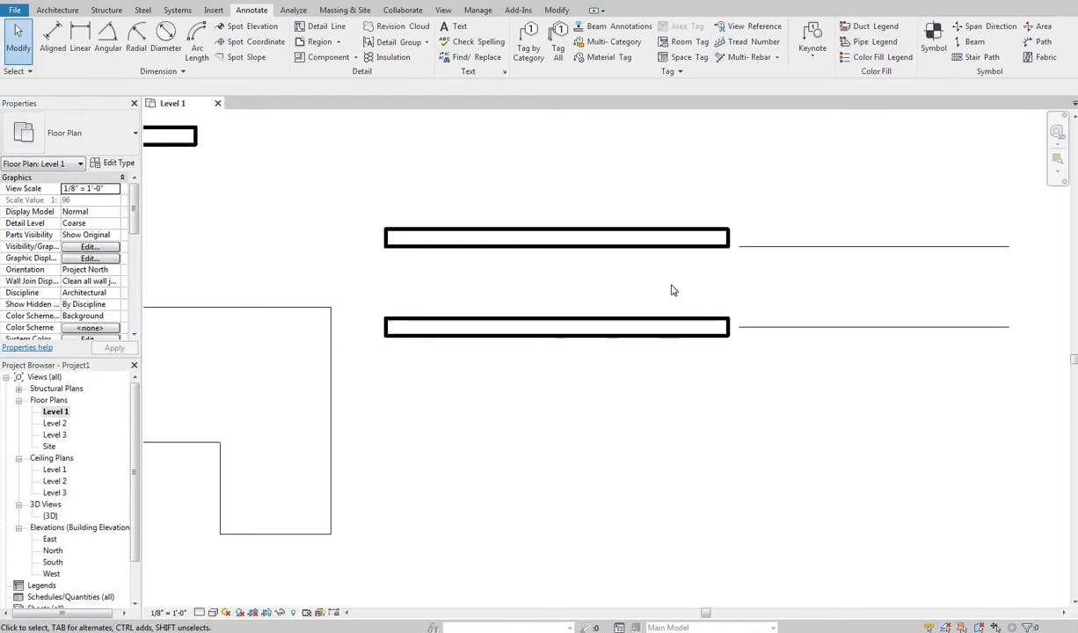
Step: Set the structure layer thickness of the Generic - 8" wall type to 12" through the upper wall's type properties
click(633, 239)
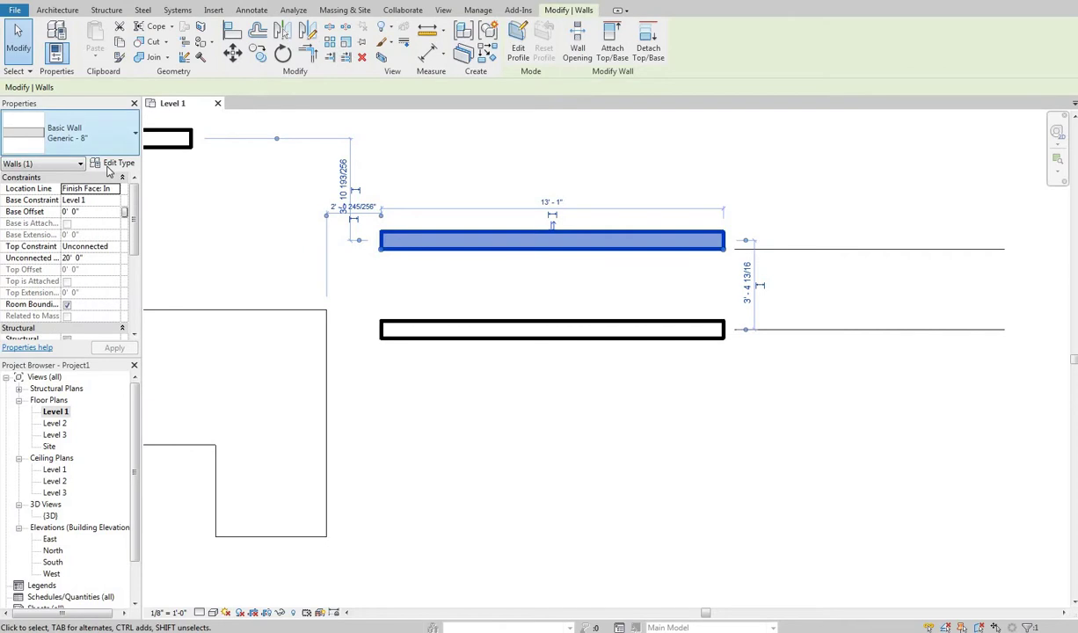
click(119, 163)
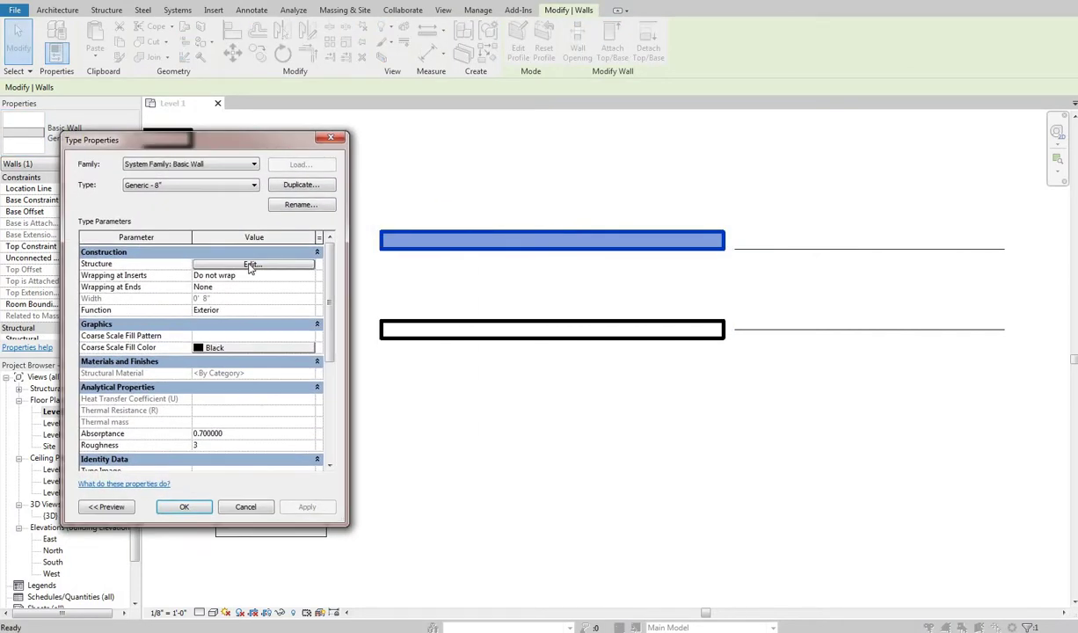
click(252, 264)
click(215, 291)
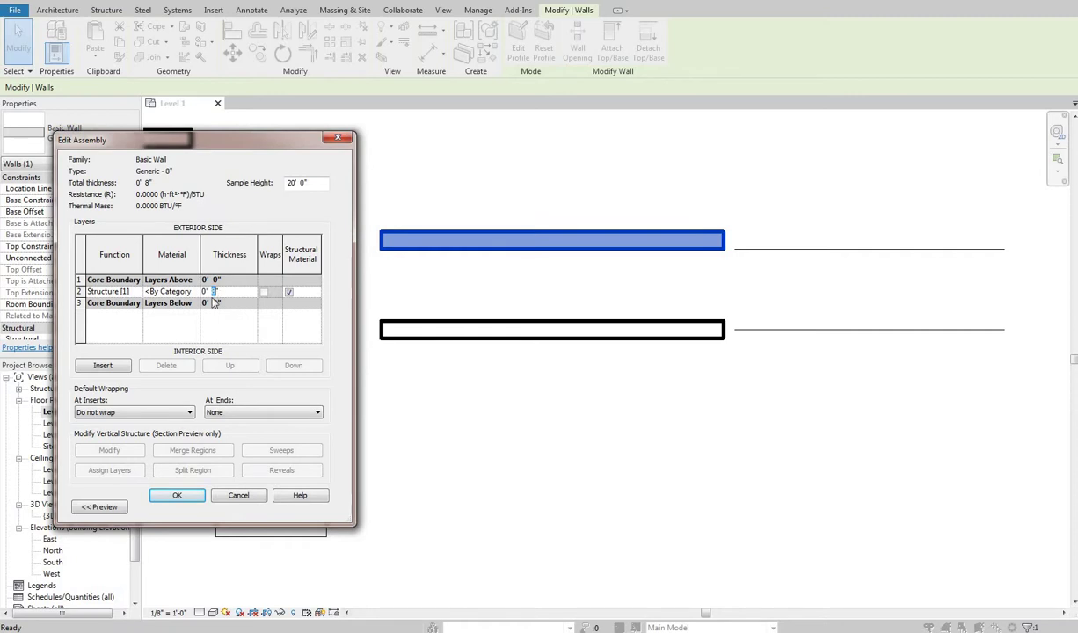
text(12)
key(Tab)
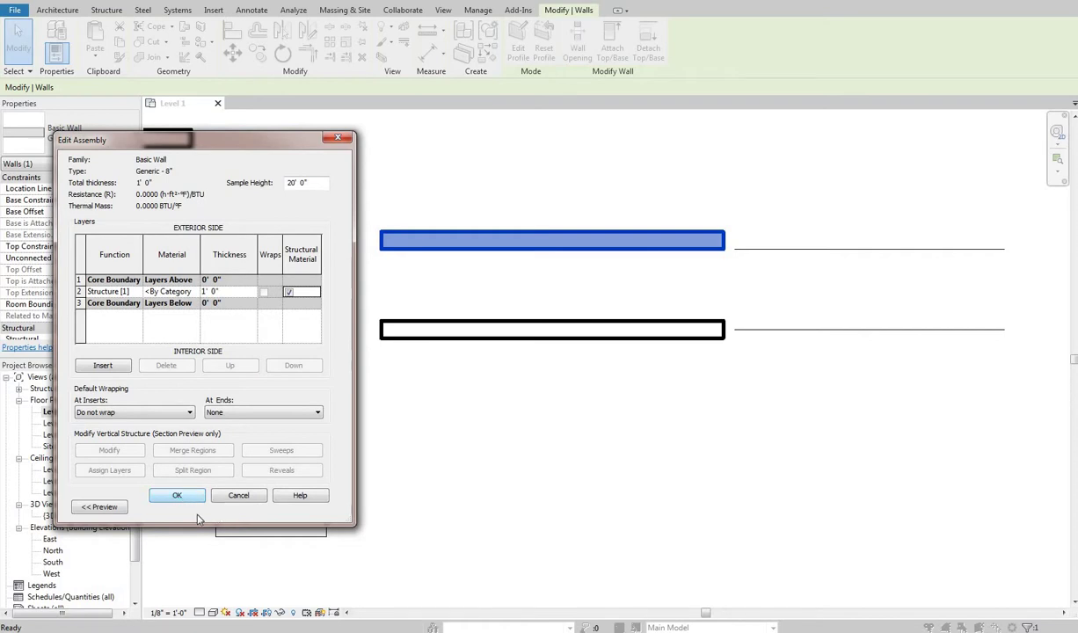
click(186, 498)
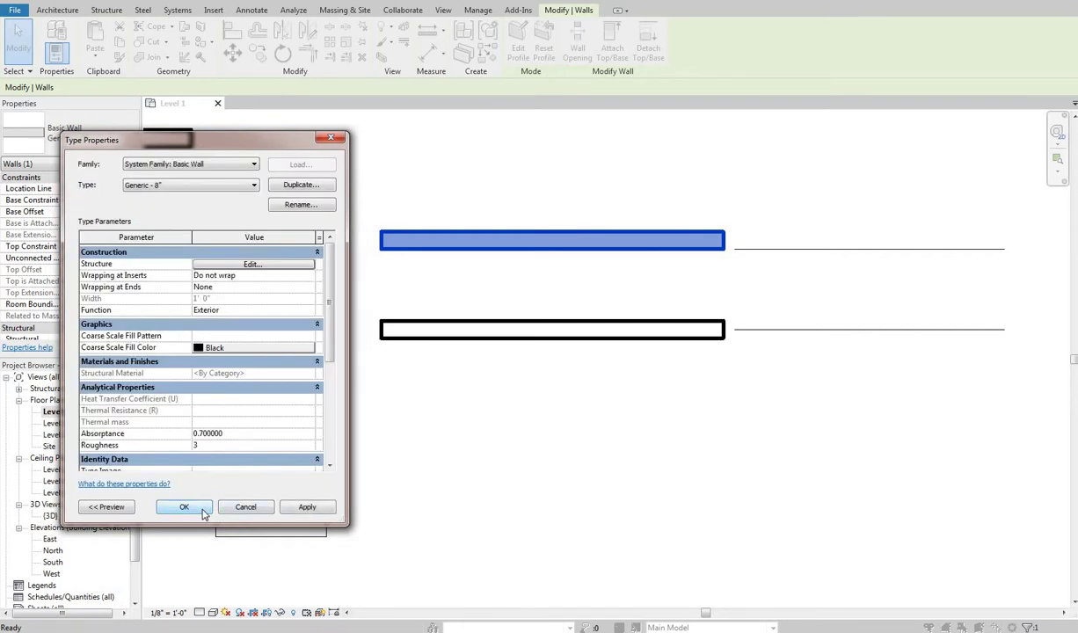
click(201, 511)
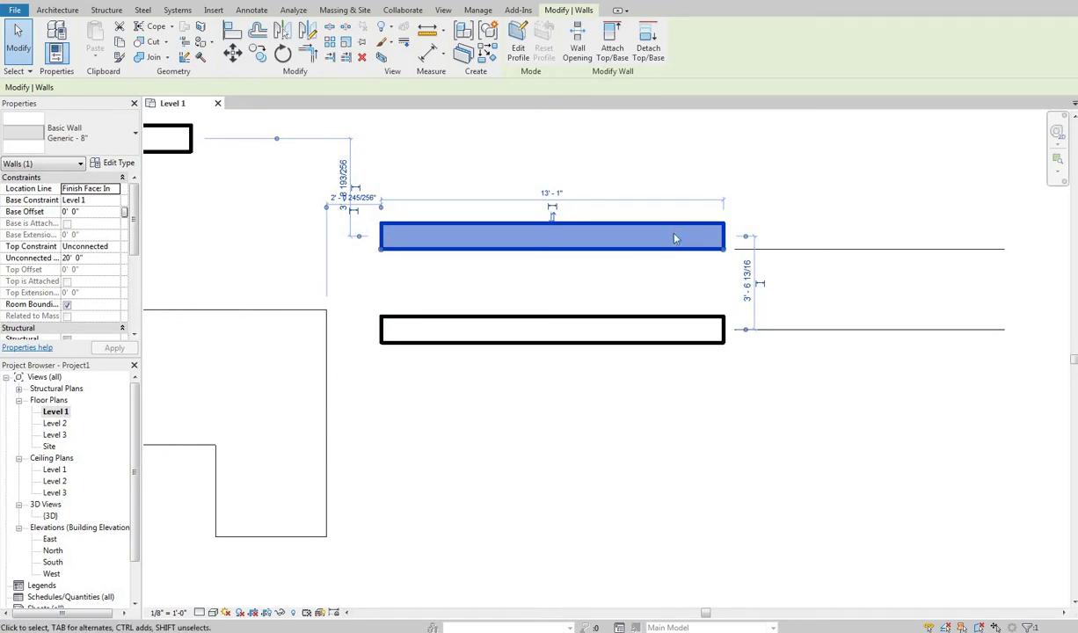
Step: Compare how the thickened upper and lower walls sit relative to their reference detail lines and location line settings
click(729, 253)
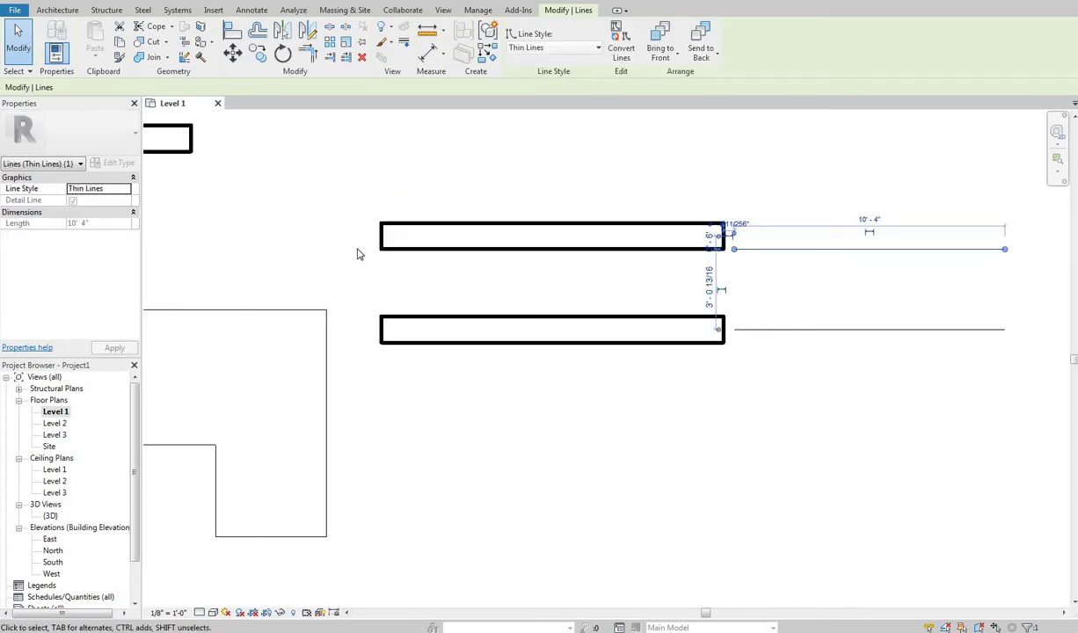
click(389, 240)
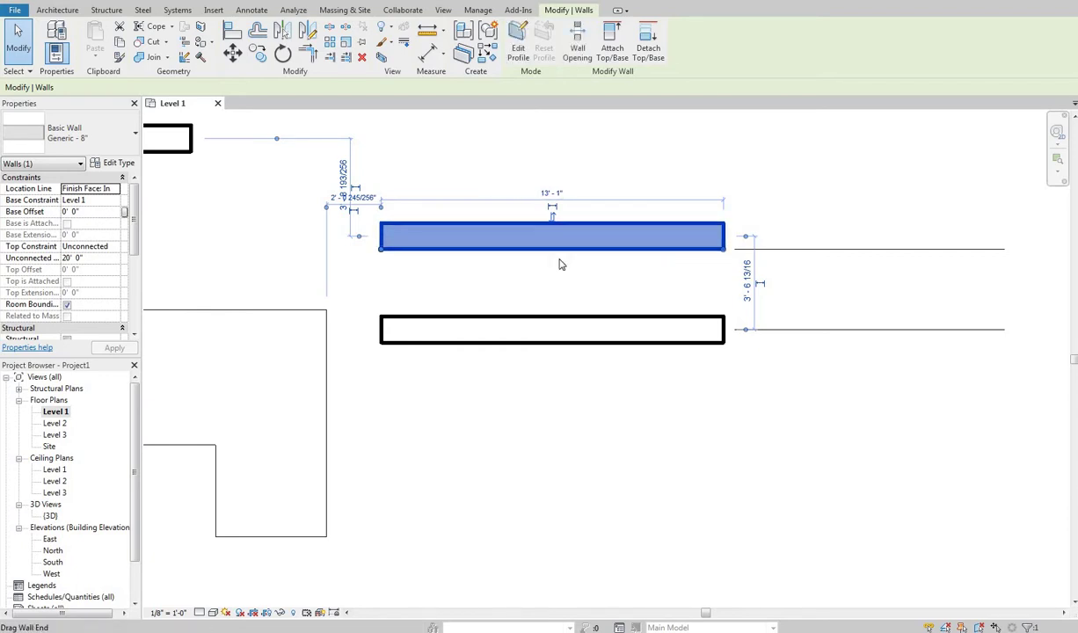
click(595, 321)
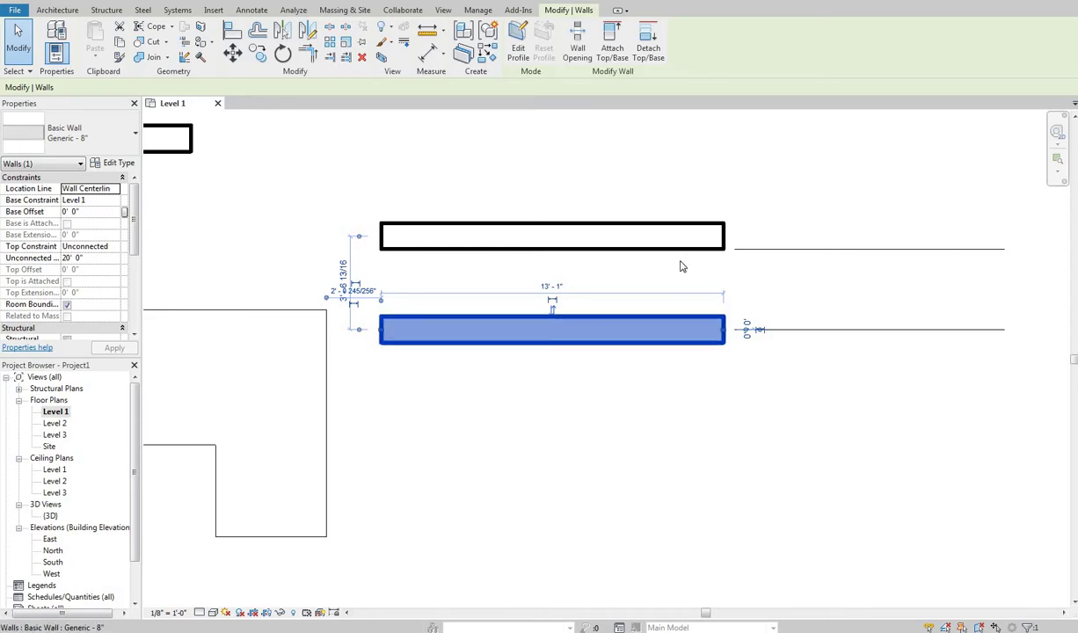
click(729, 351)
Step: Draw vertical detail lines from the near end of the lower reference line out to the level of both wall faces
scroll(726, 348, up, 4)
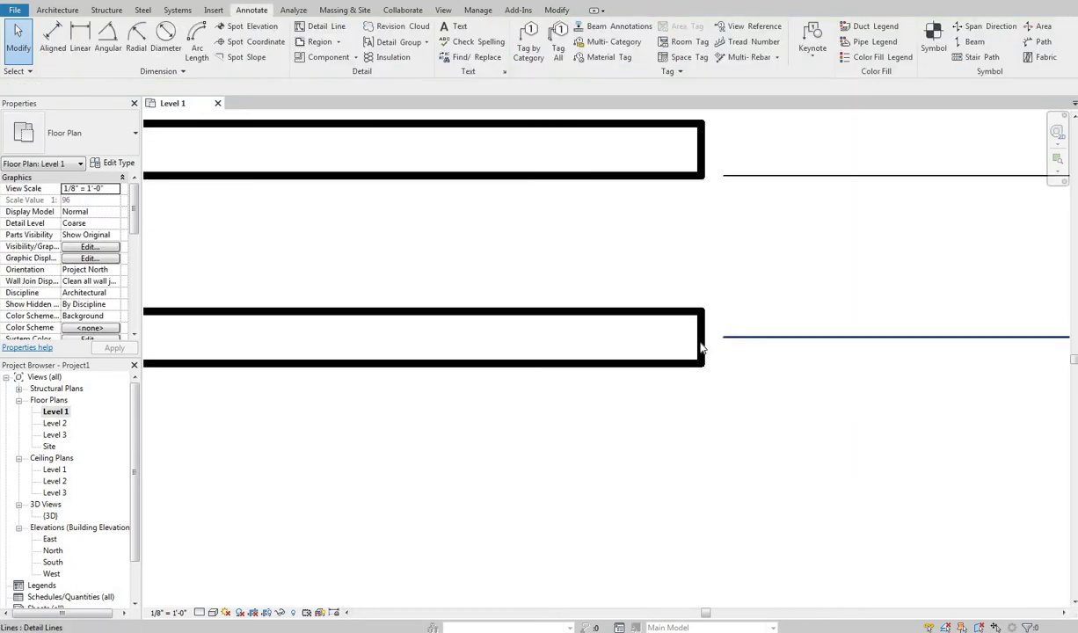
key(d)
key(l)
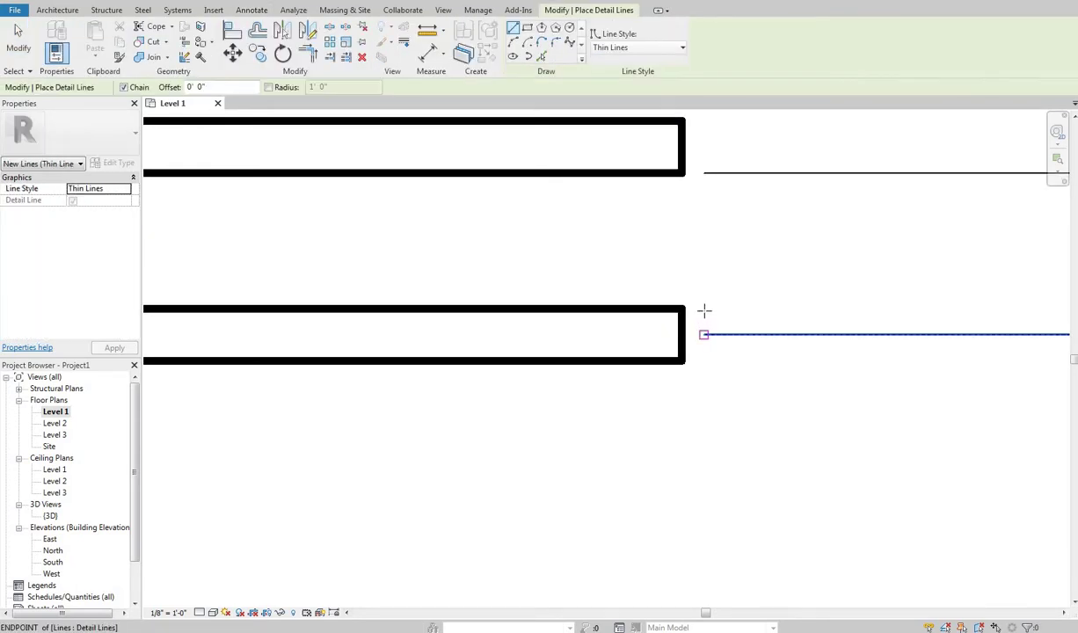
click(703, 334)
click(703, 310)
right_click(704, 323)
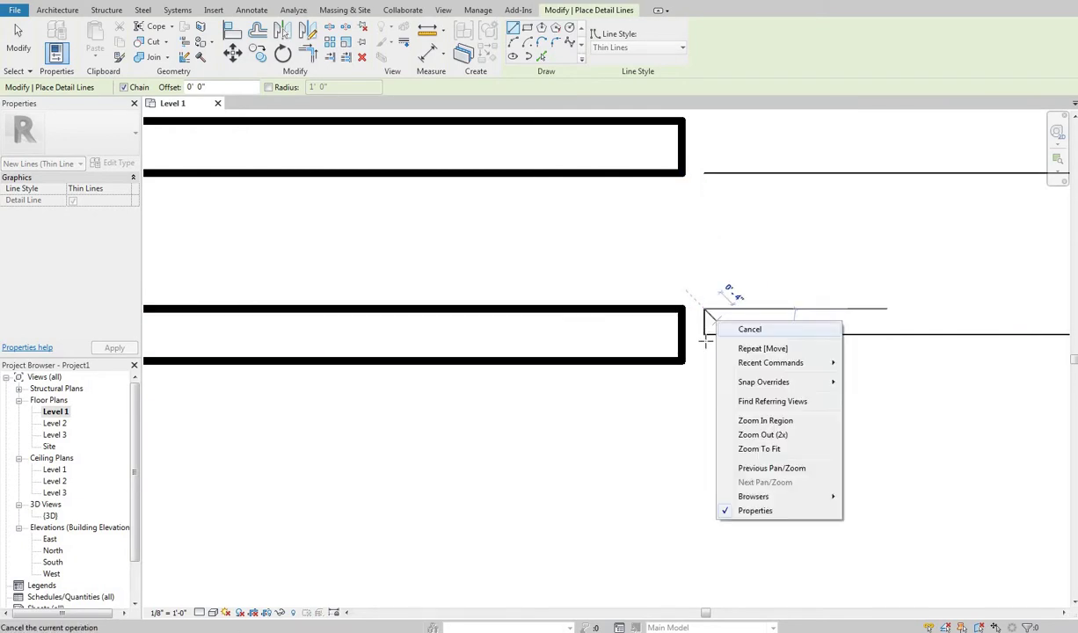
click(721, 327)
click(705, 358)
key(Escape)
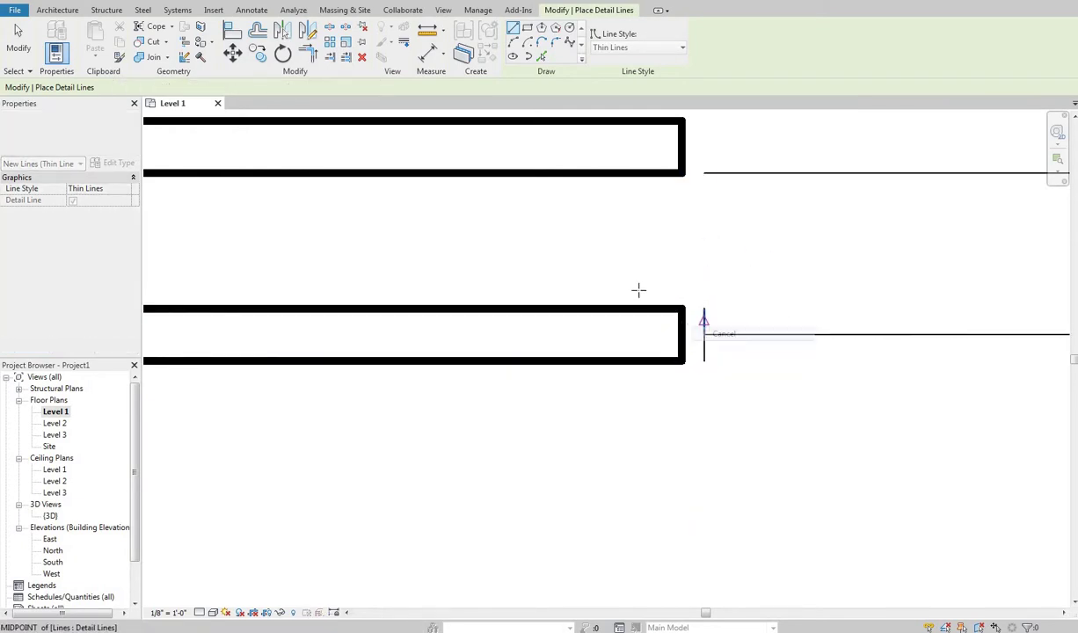
scroll(653, 303, down, 3)
right_click(635, 291)
click(655, 298)
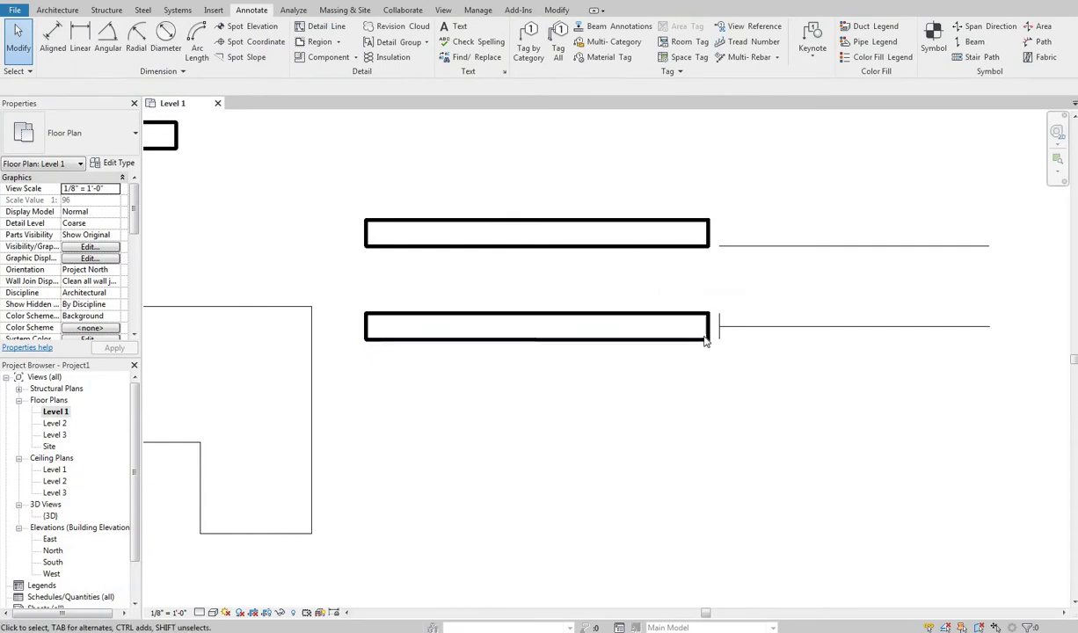
Step: Examine the Location Line property of the lower and upper walls against their reference detail lines
scroll(677, 264, up, 4)
scroll(673, 228, down, 3)
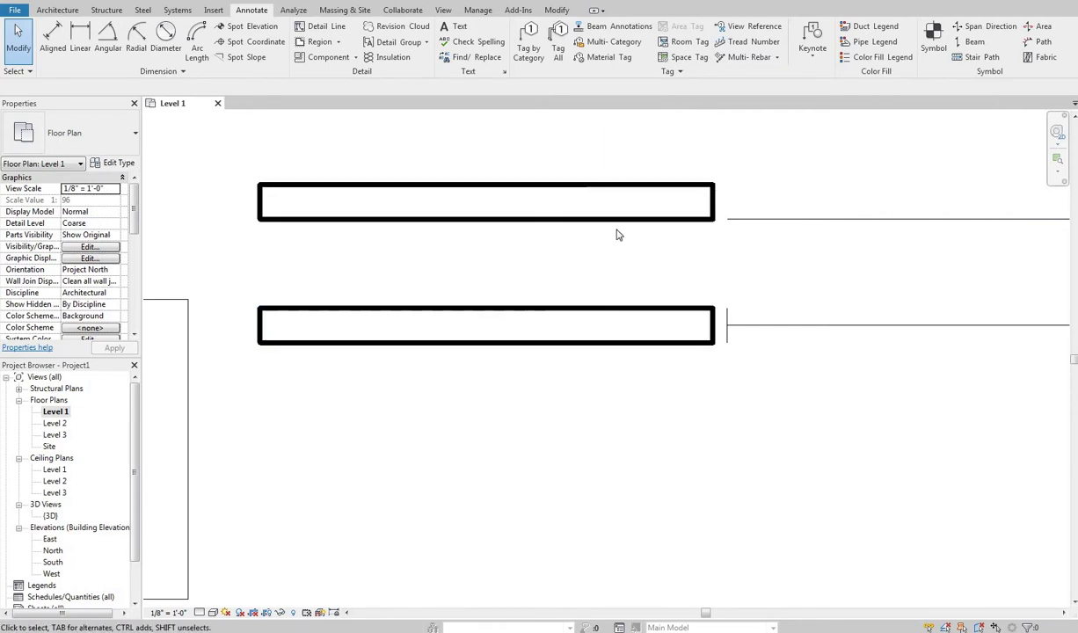
click(597, 312)
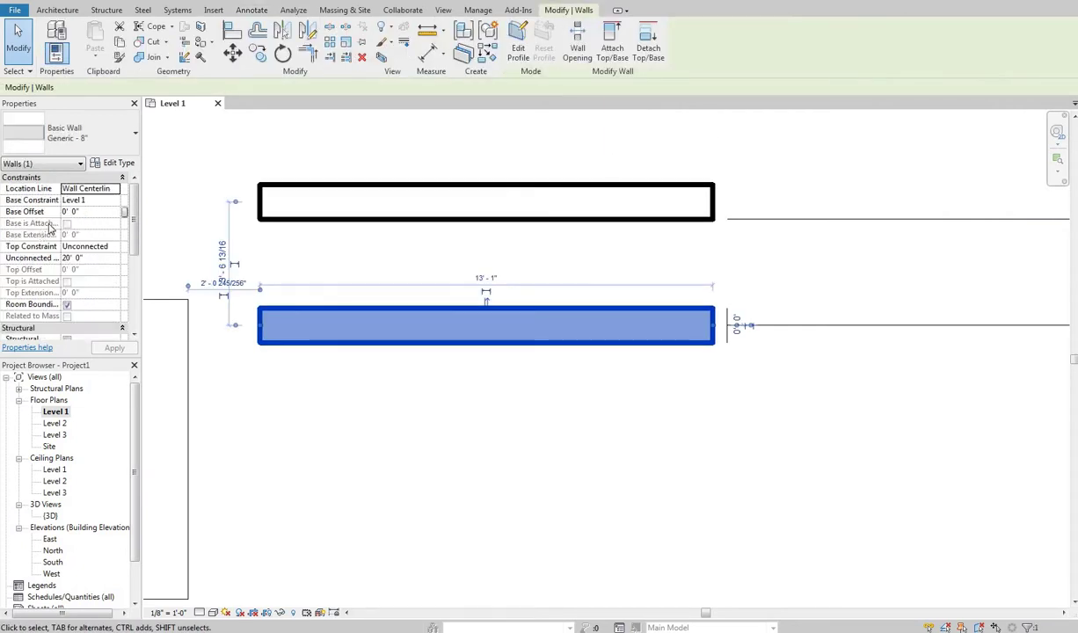
click(113, 192)
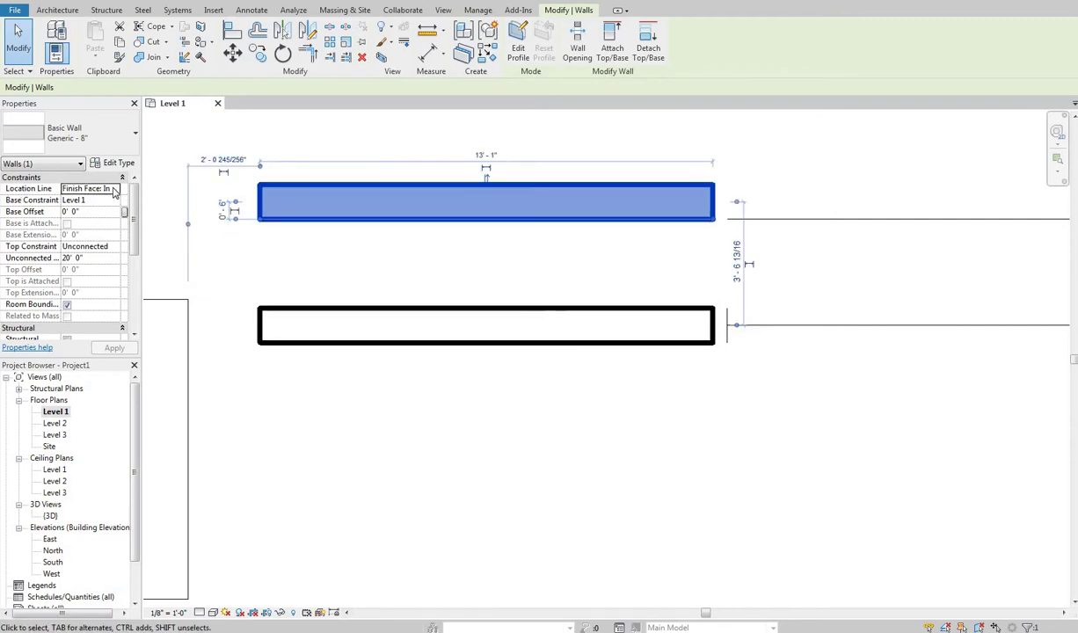
click(394, 279)
scroll(424, 303, down, 2)
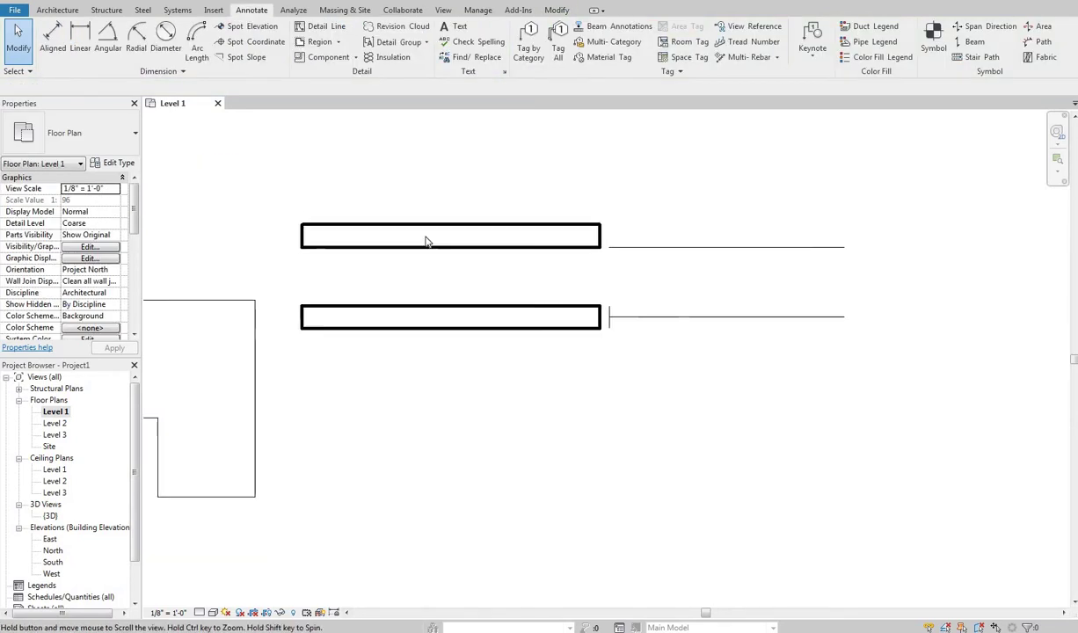
click(413, 266)
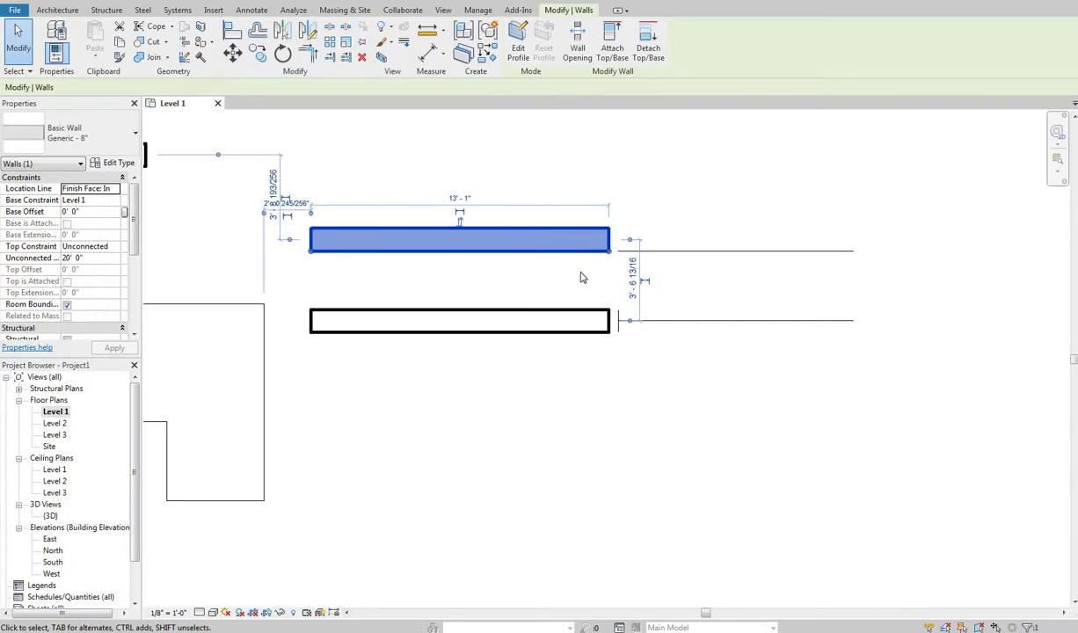
Step: Examine the Location Line property of the L-shaped corner's vertical and horizontal walls and of the upper straight wall
scroll(528, 301, down, 2)
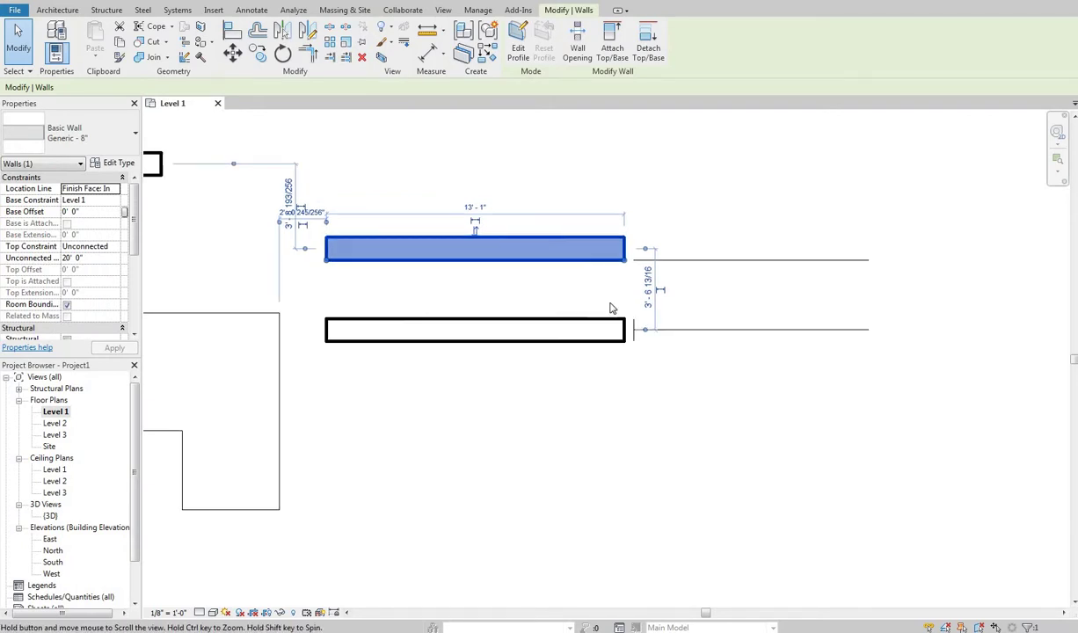
middle_drag(469, 217, 705, 213)
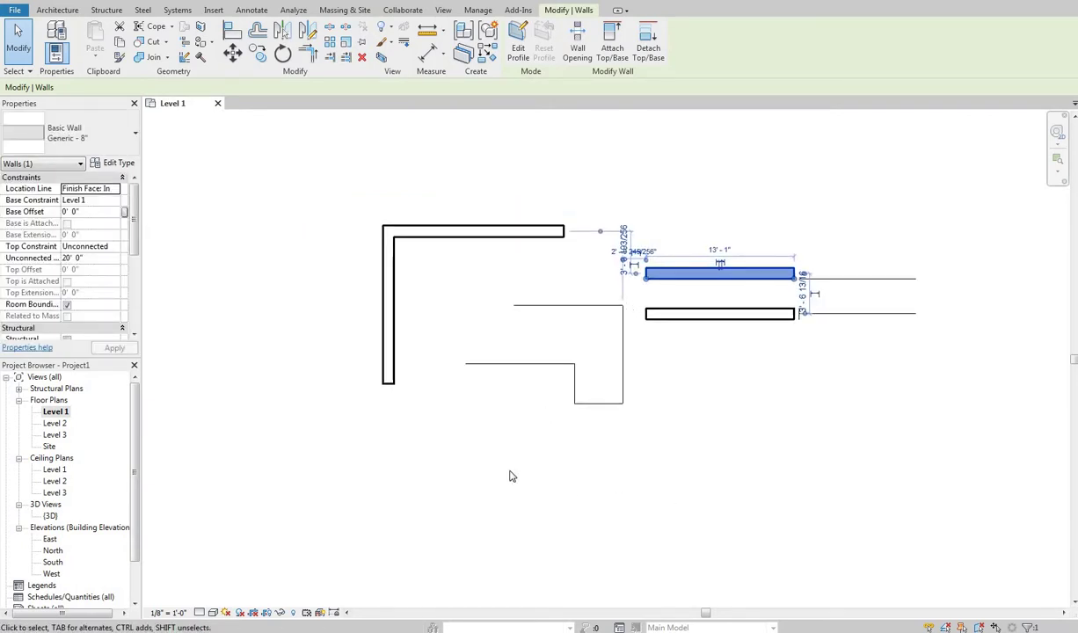
middle_drag(475, 295, 351, 305)
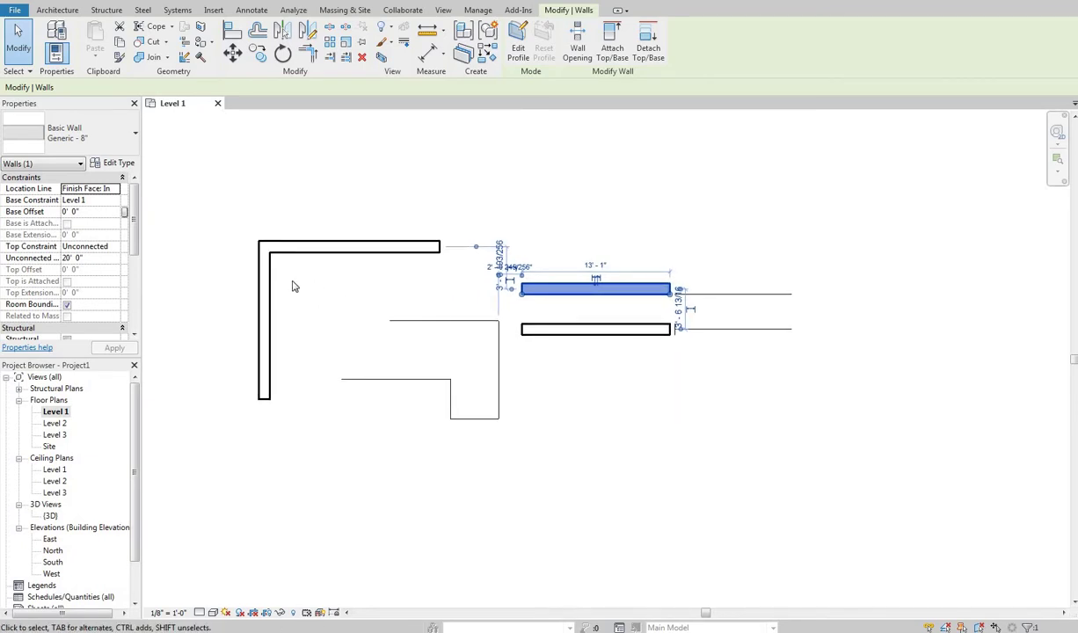
middle_drag(276, 282, 297, 293)
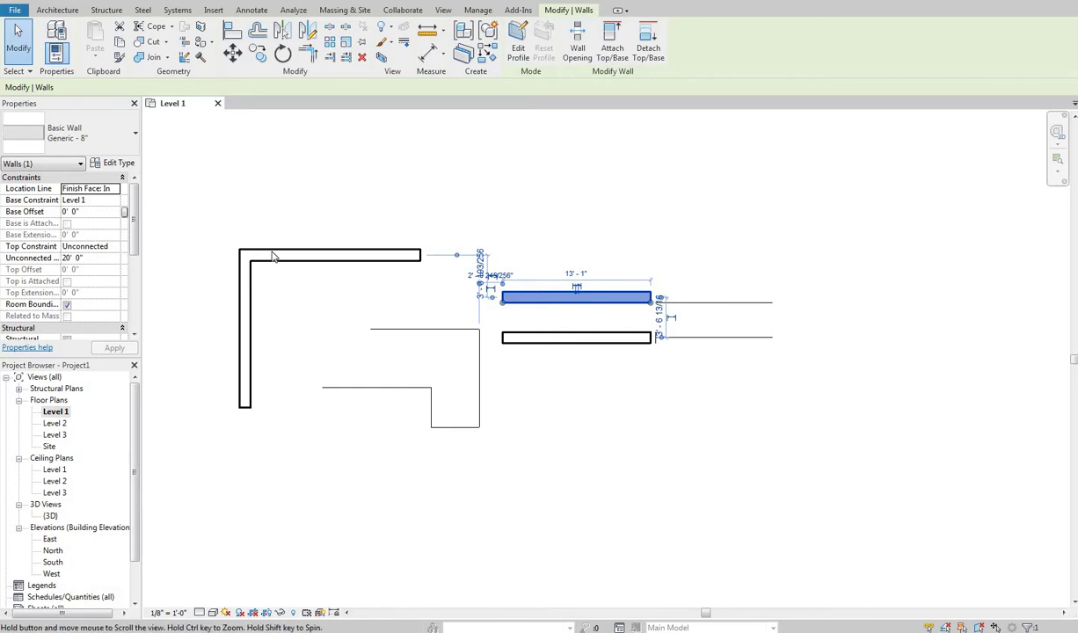
middle_drag(272, 251, 274, 253)
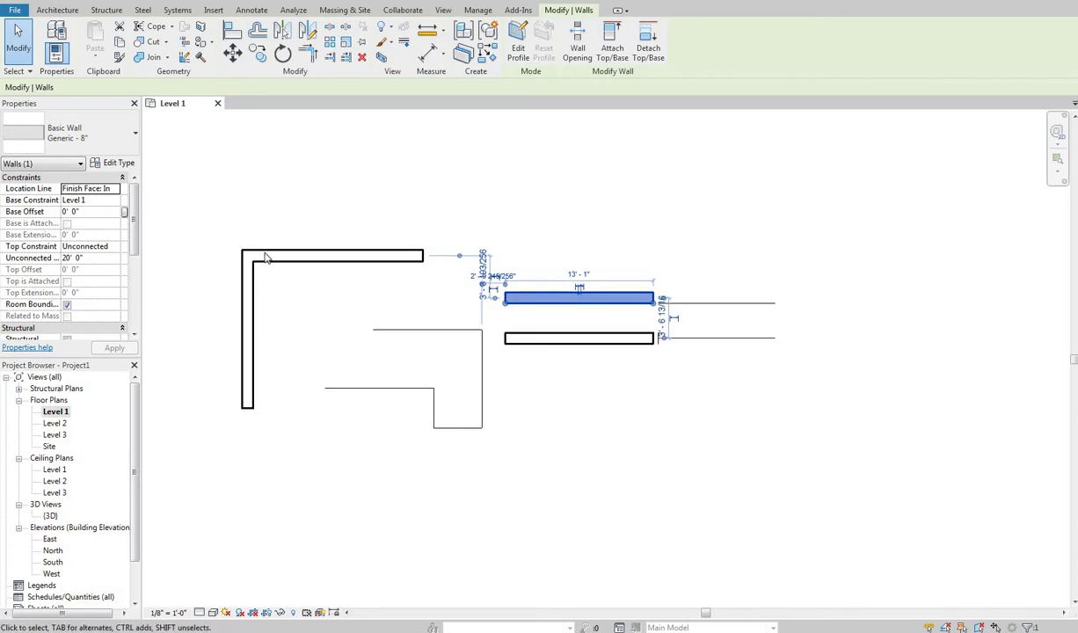
scroll(260, 293, up, 2)
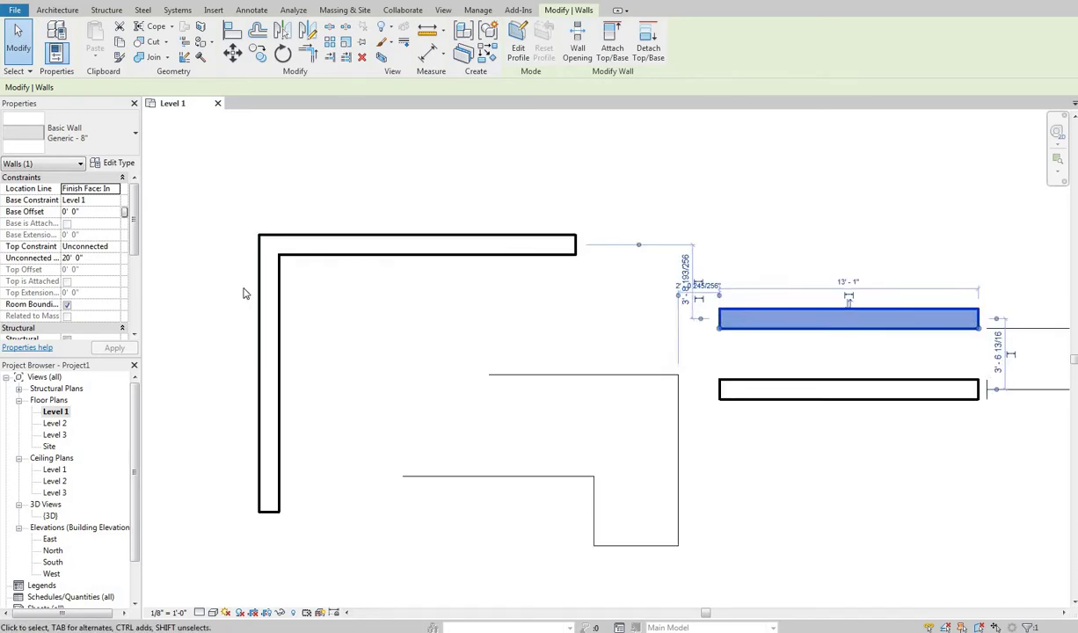
click(281, 276)
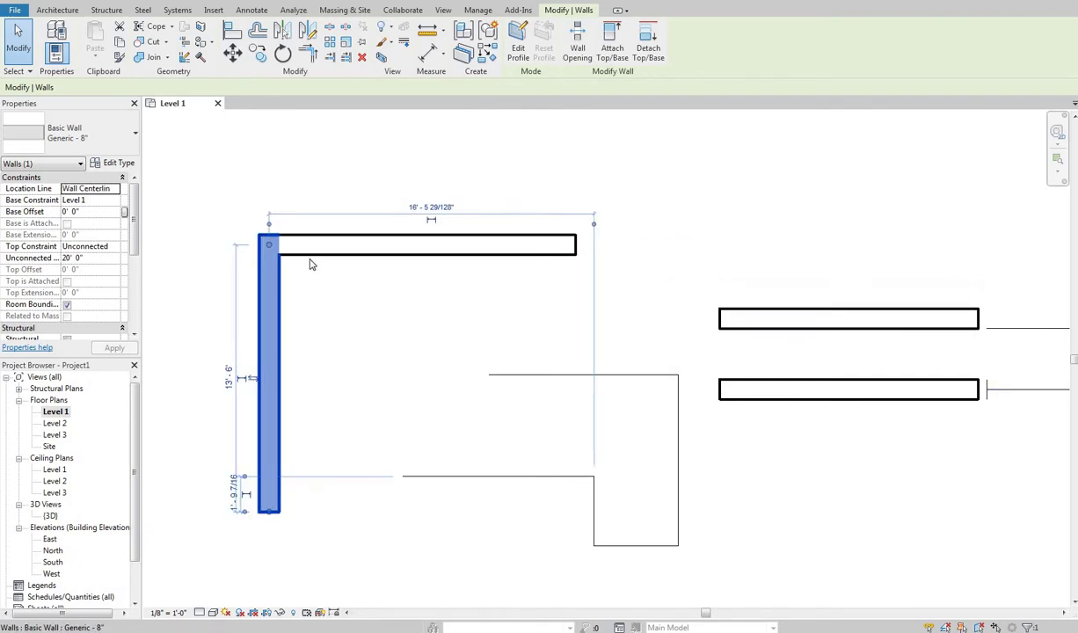
click(308, 257)
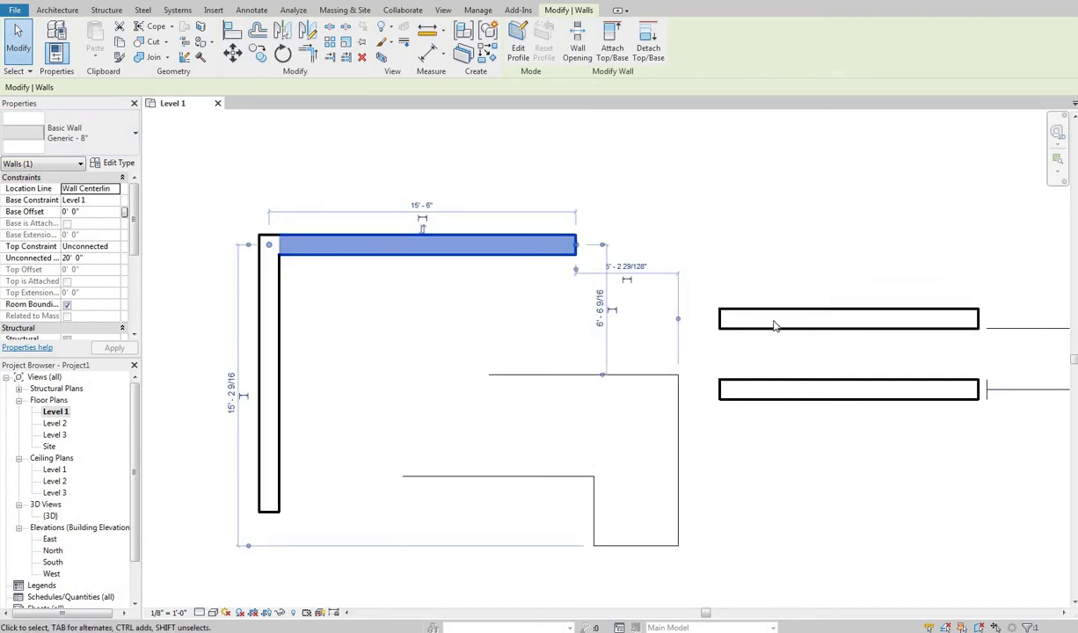
key(Escape)
key(ctrl+Left)
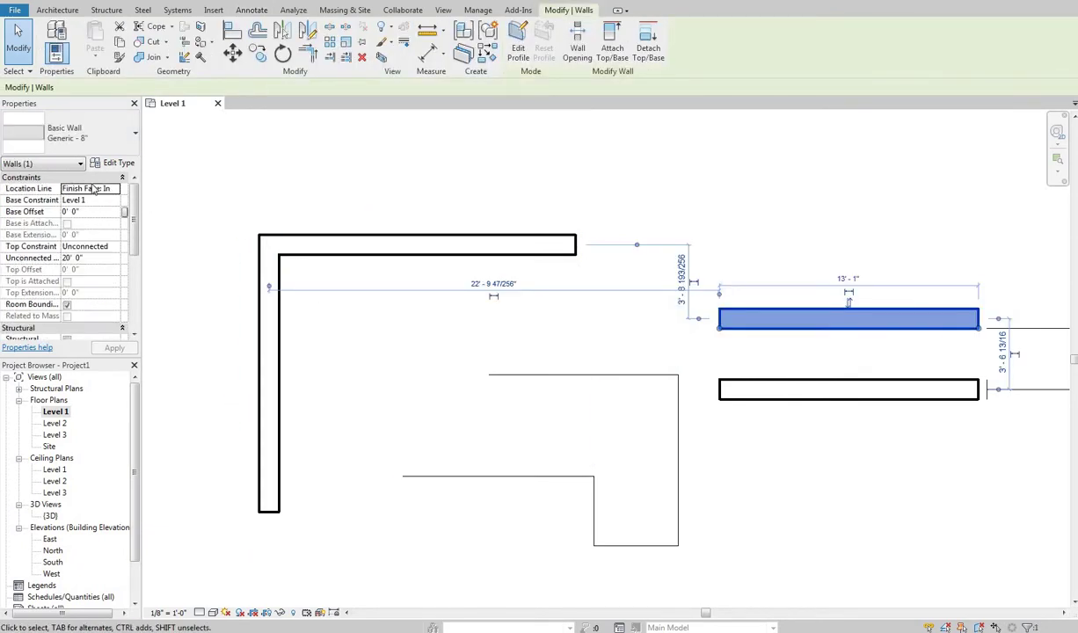
Step: Check the lower straight wall's Location Line property against its reference detail line
middle_drag(602, 295, 440, 295)
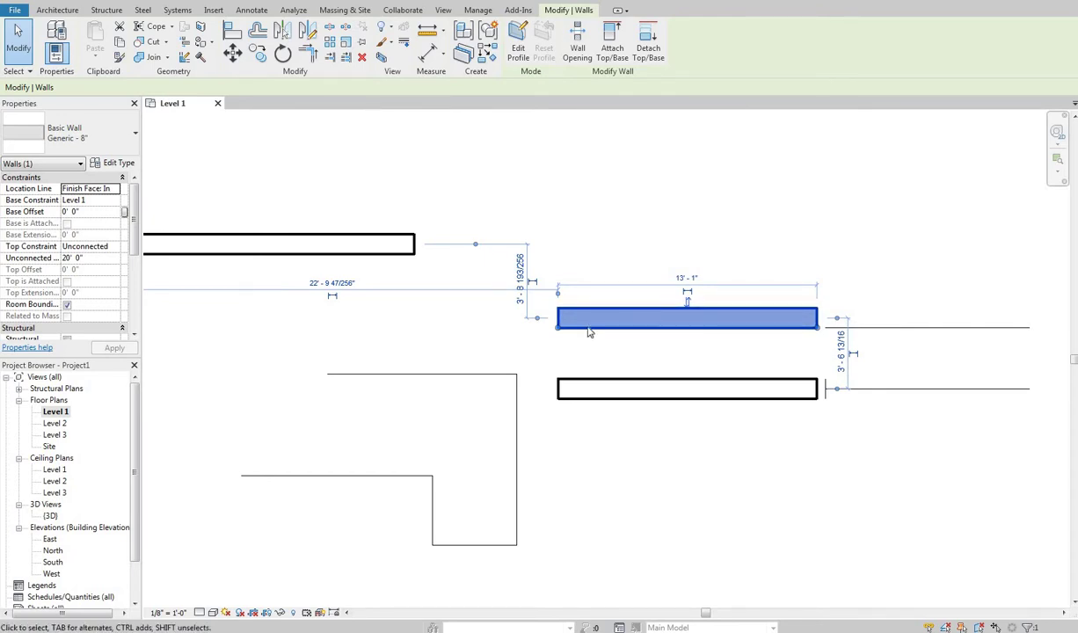
scroll(589, 332, down, 1)
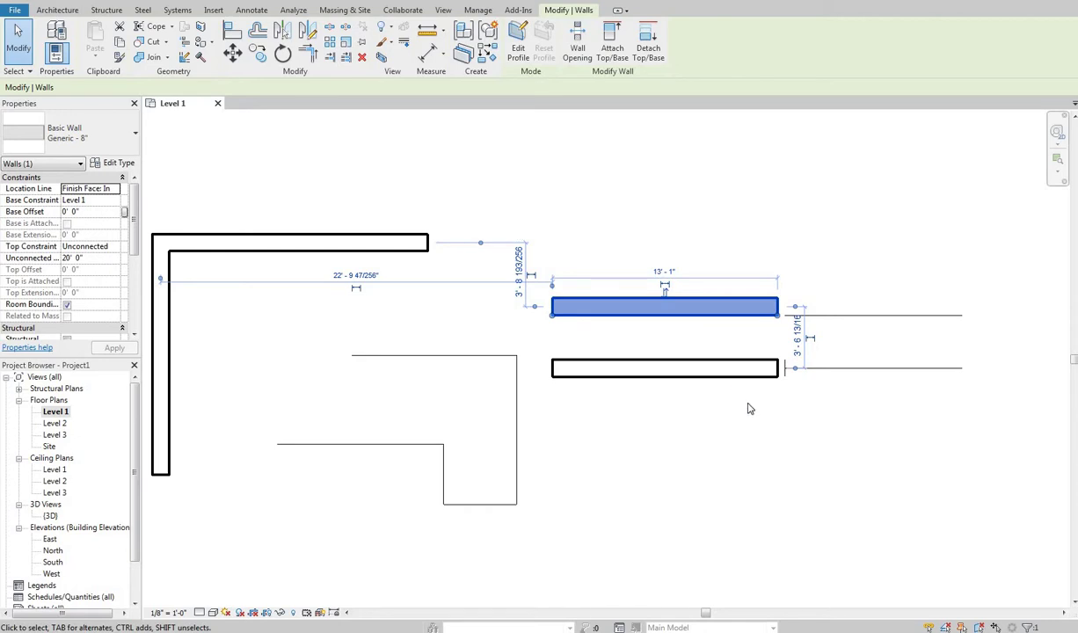
middle_drag(659, 327, 653, 330)
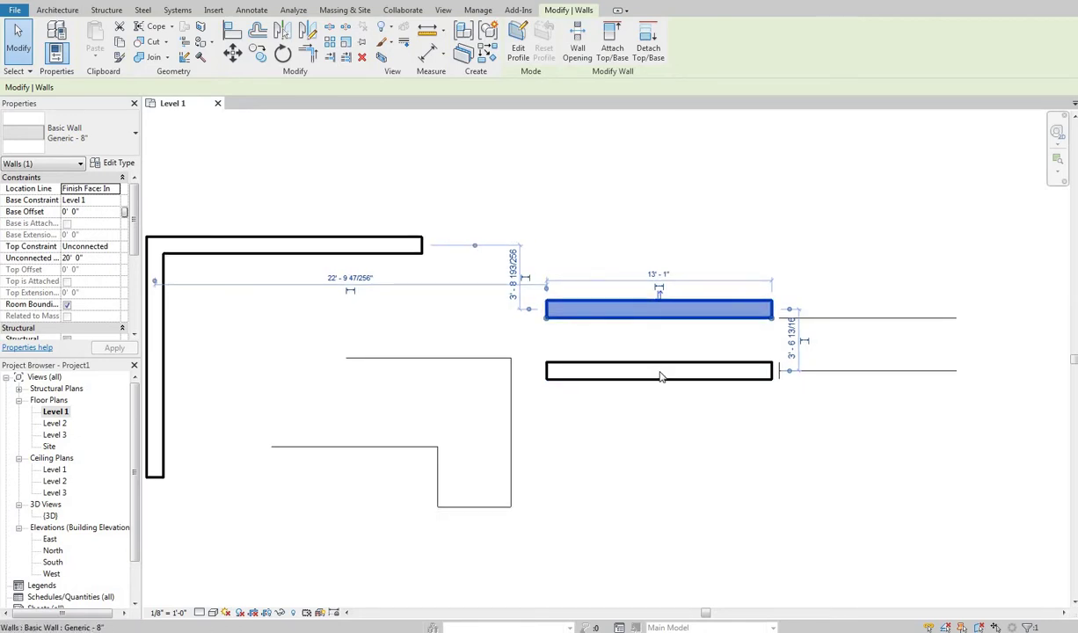
click(686, 366)
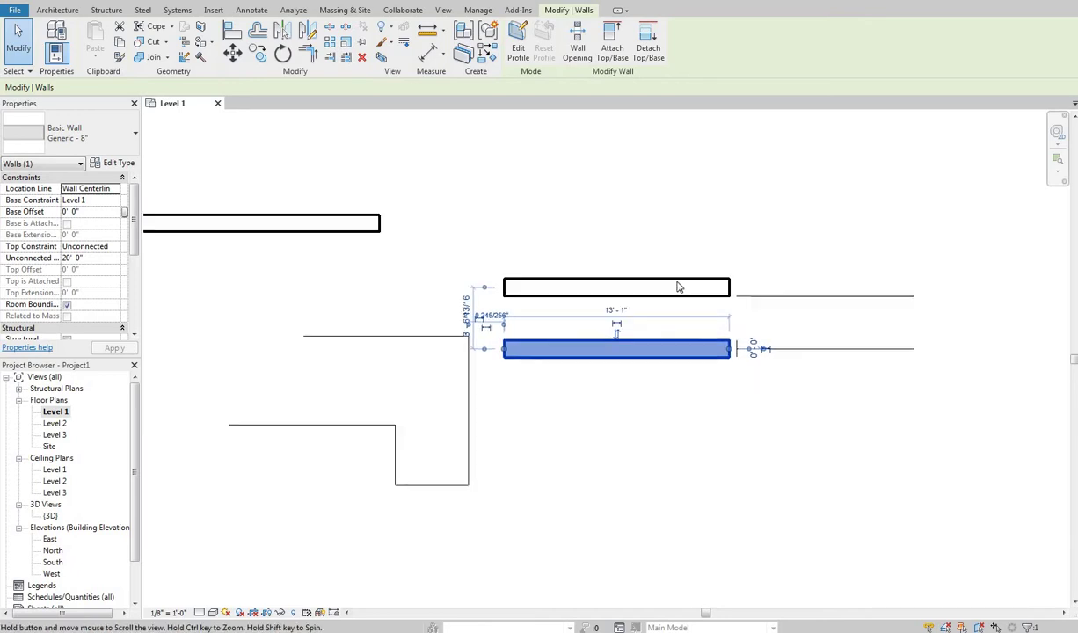
key(Escape)
scroll(466, 286, up, 3)
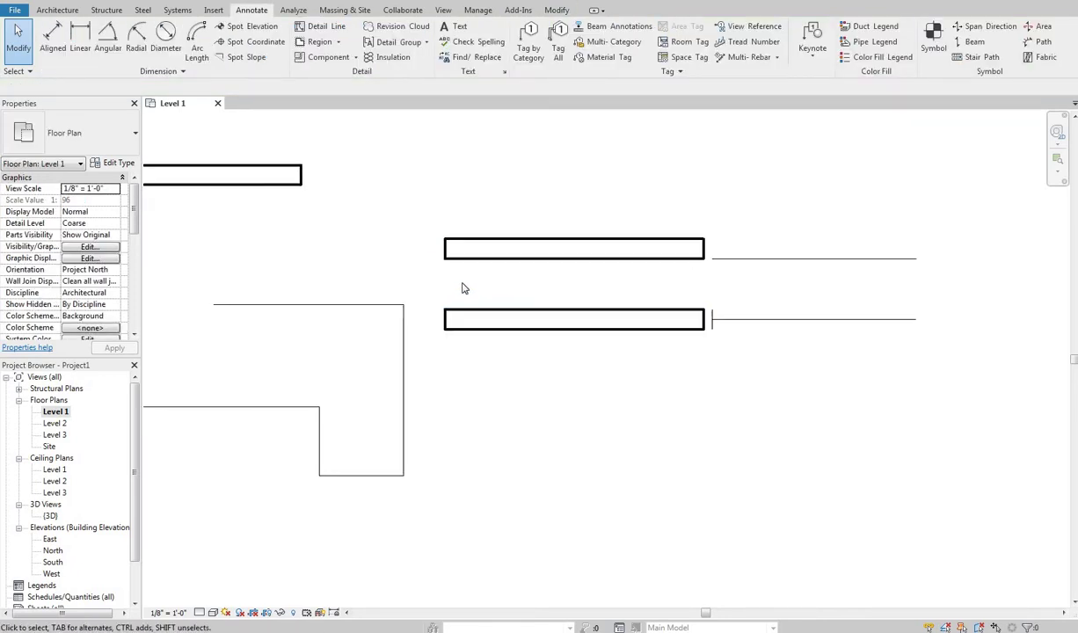
Step: Review the Location Line options available for the existing lower straight wall, keeping its current setting
click(453, 318)
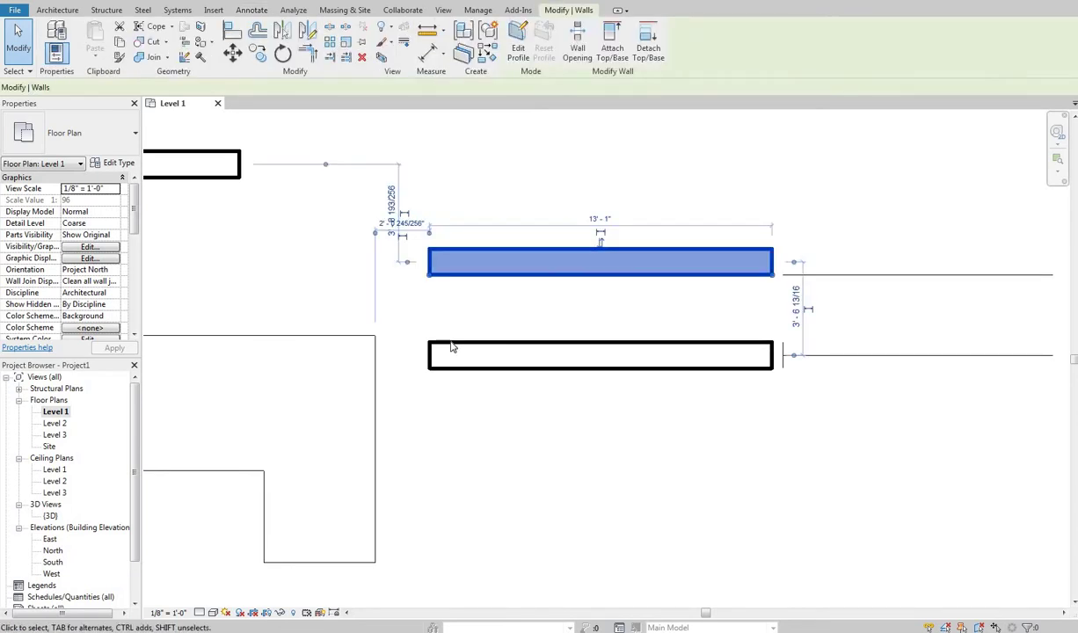
click(497, 378)
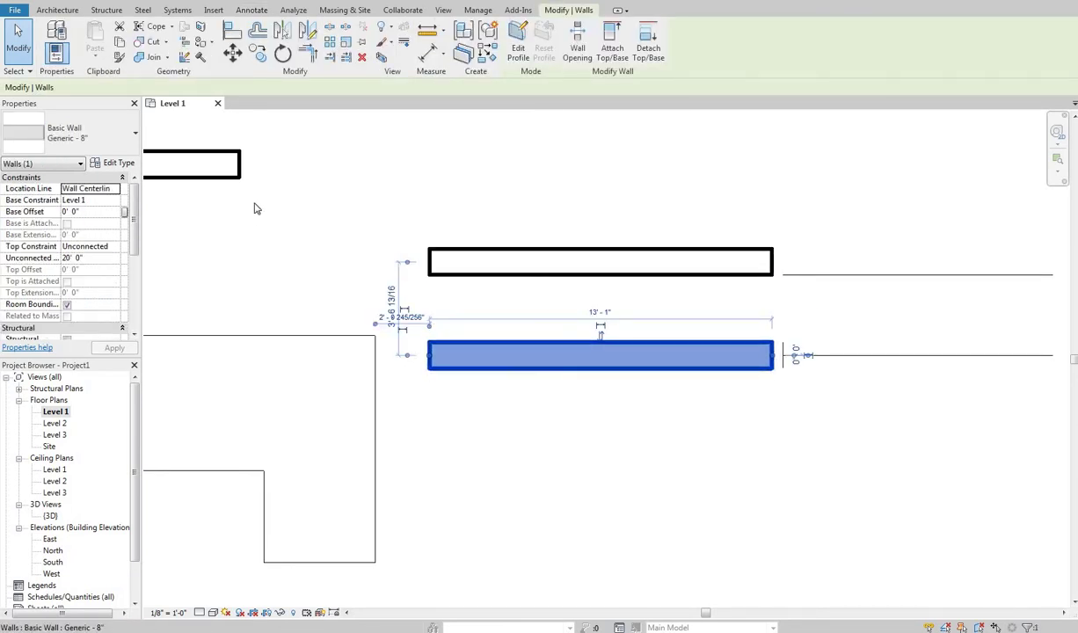
click(115, 190)
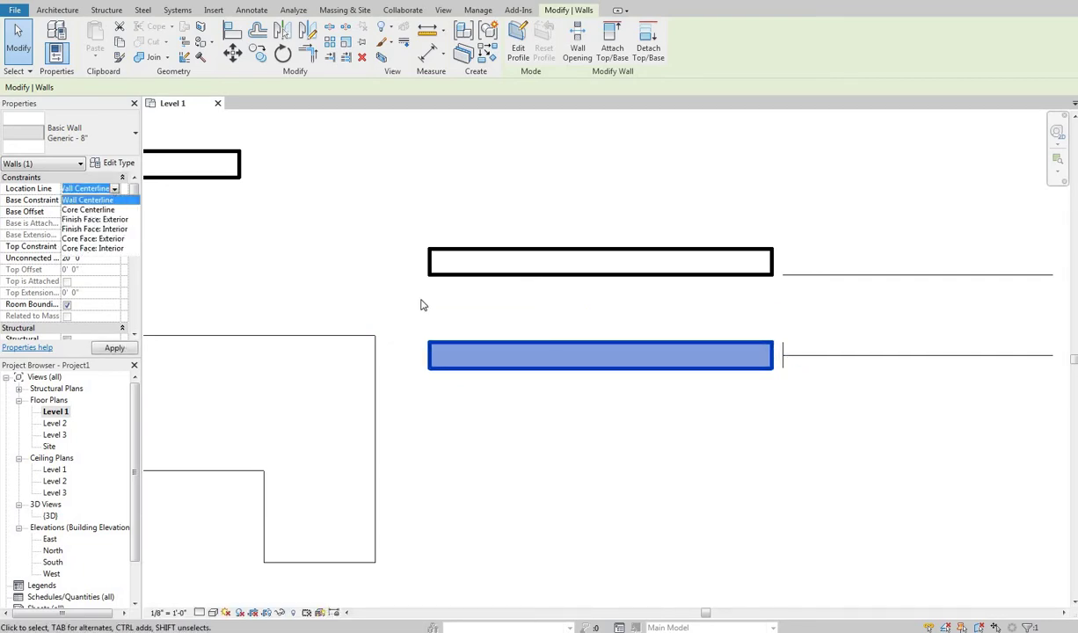
click(489, 304)
click(572, 290)
Step: Start an architectural wall, review the Location Line options offered before placement, and leave the command without drawing
scroll(553, 280, down, 4)
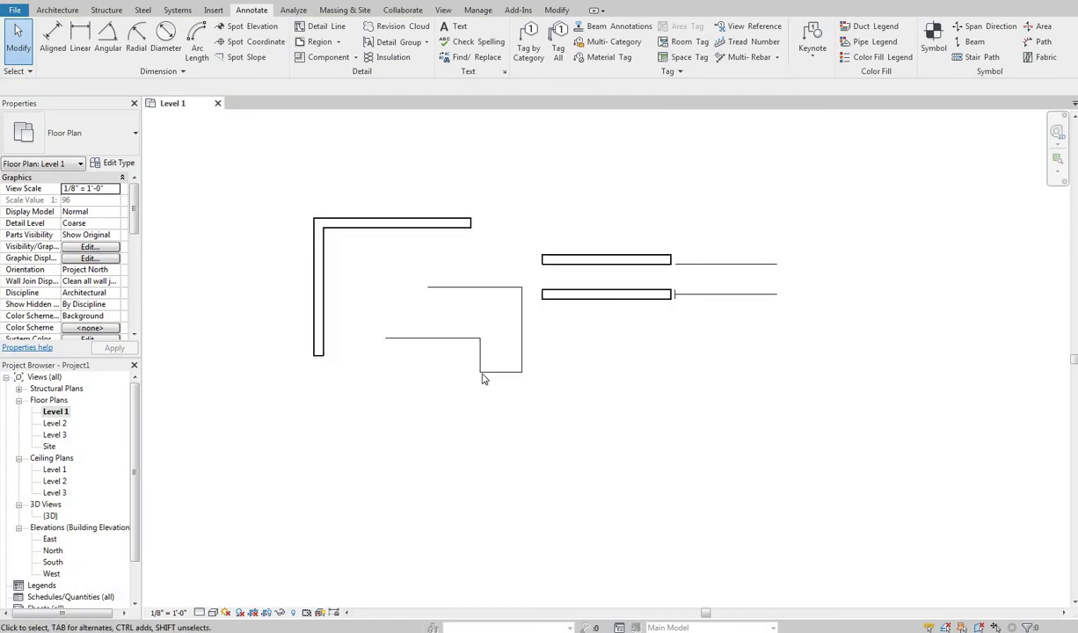
scroll(525, 260, up, 2)
click(588, 269)
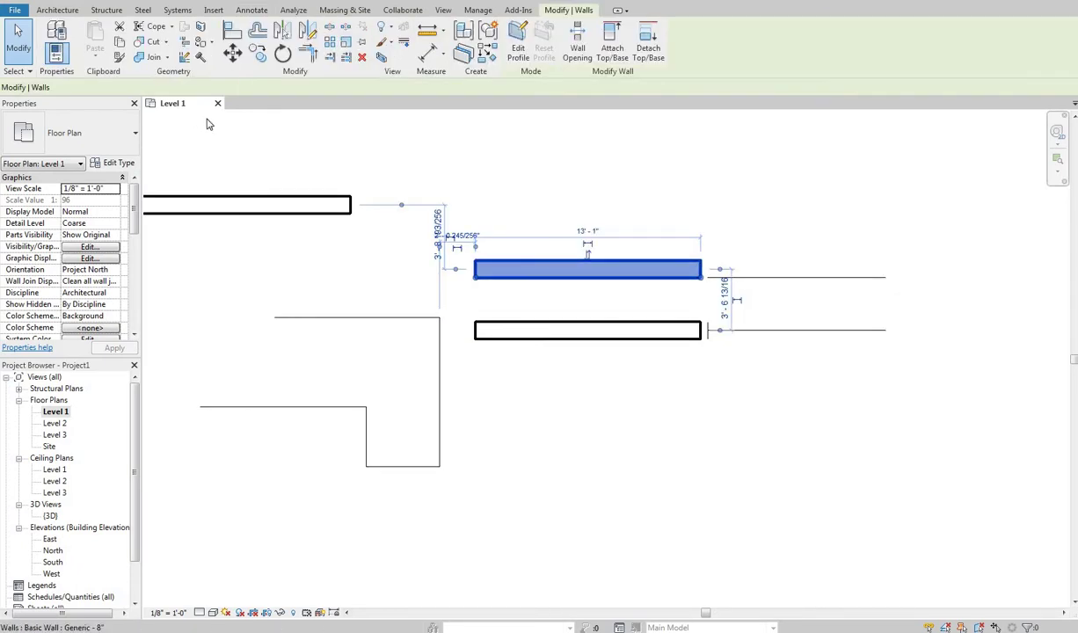
click(296, 164)
key(w)
key(a)
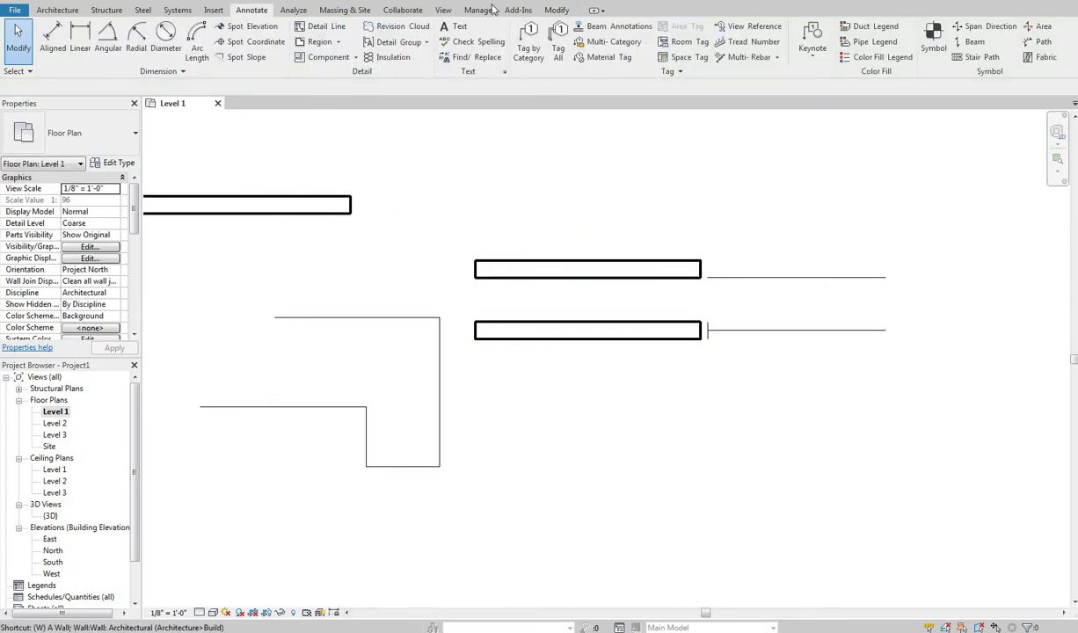
click(374, 87)
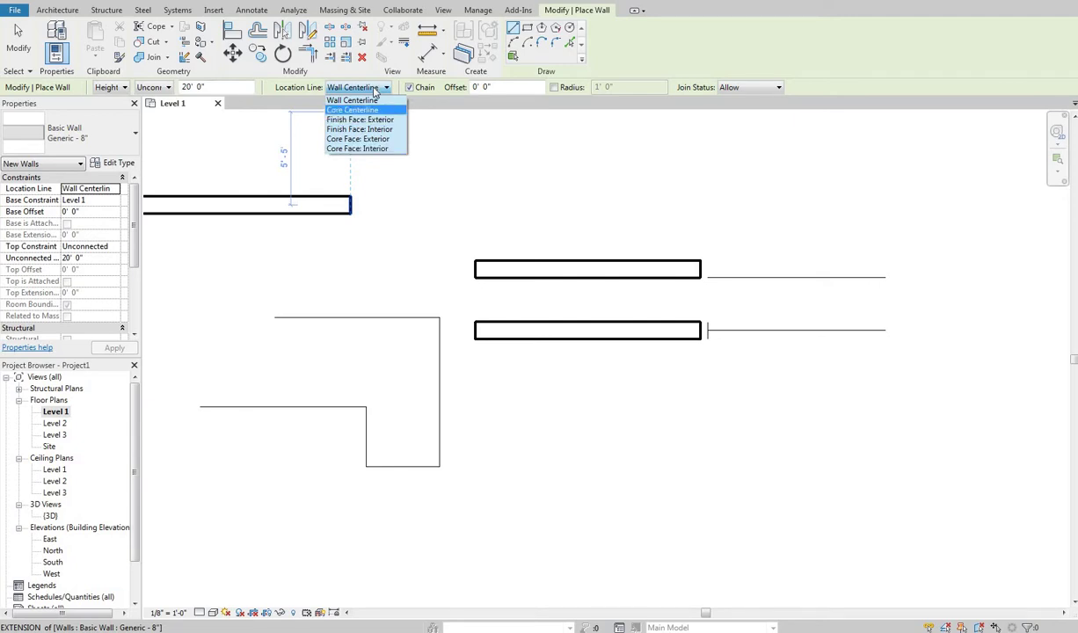
click(374, 99)
click(351, 87)
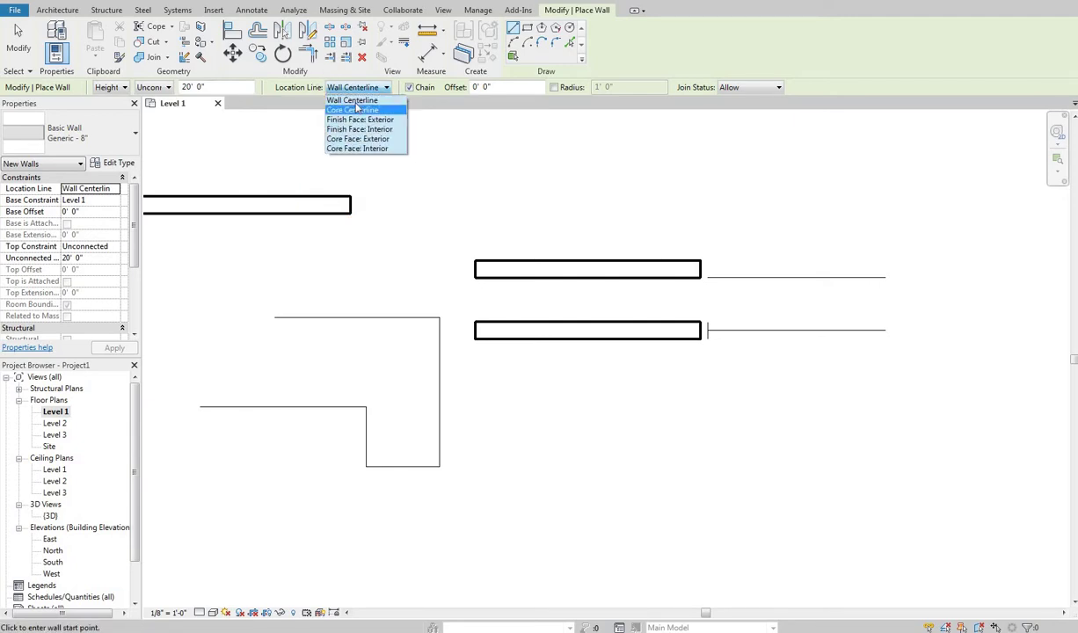
key(Escape)
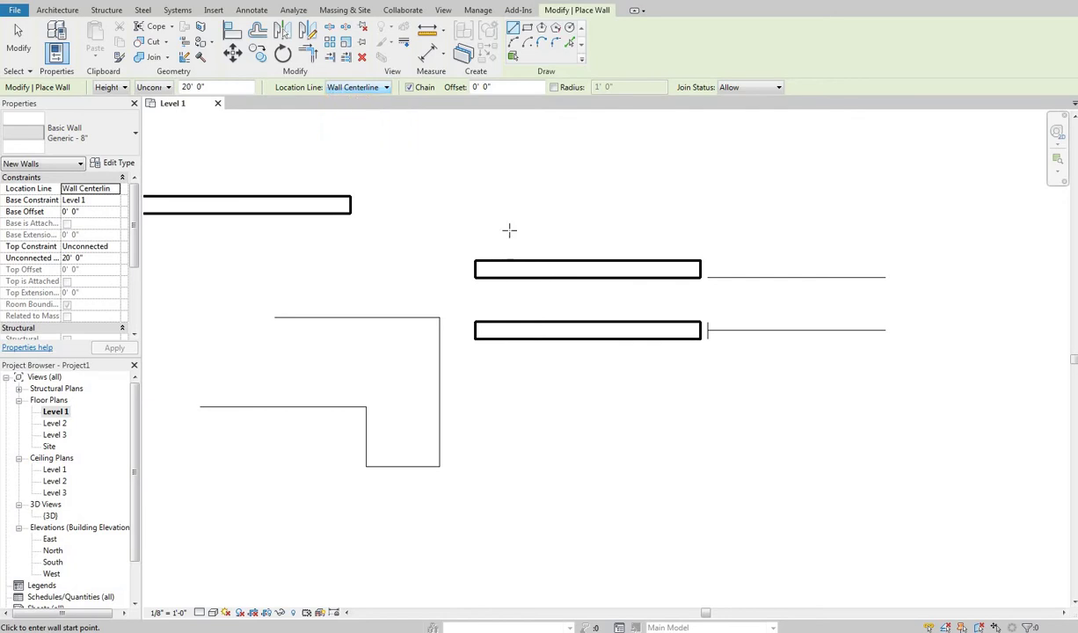
key(Escape)
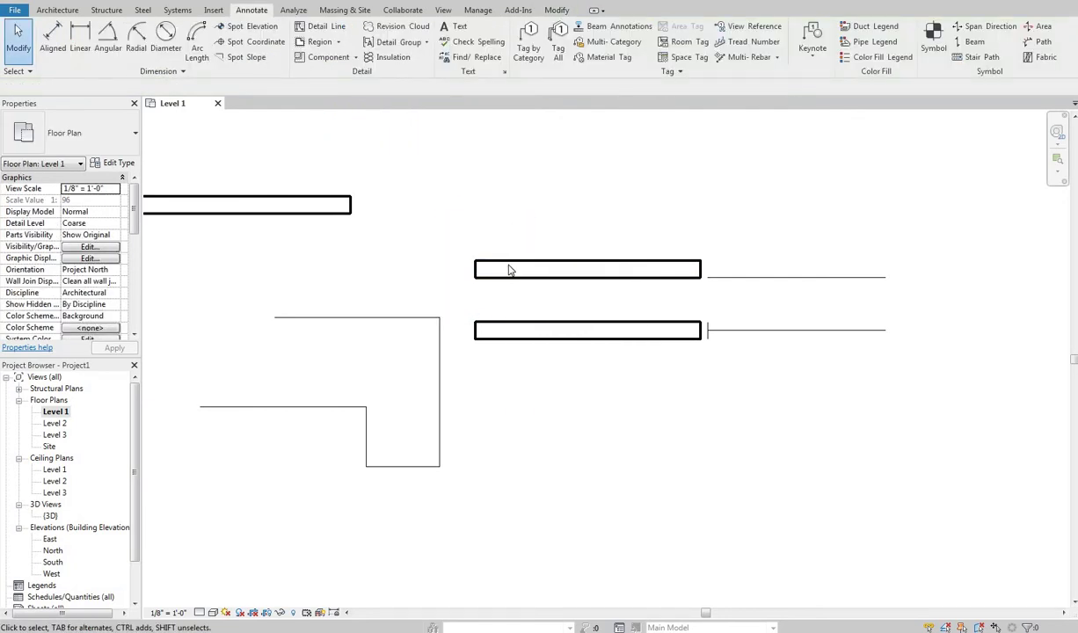
middle_drag(516, 183, 553, 224)
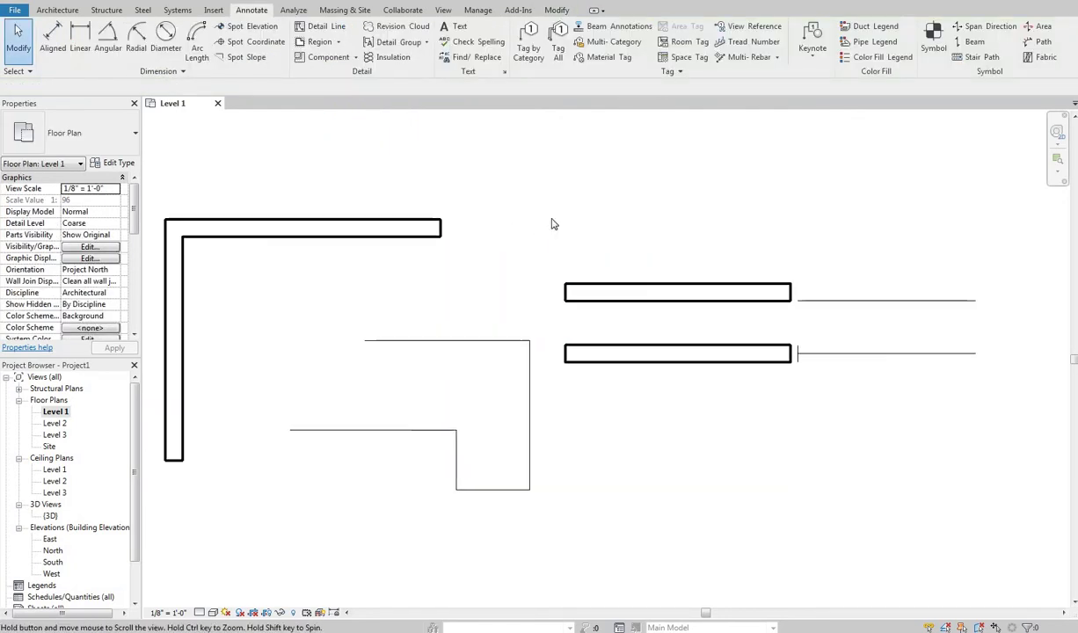
scroll(486, 202, down, 3)
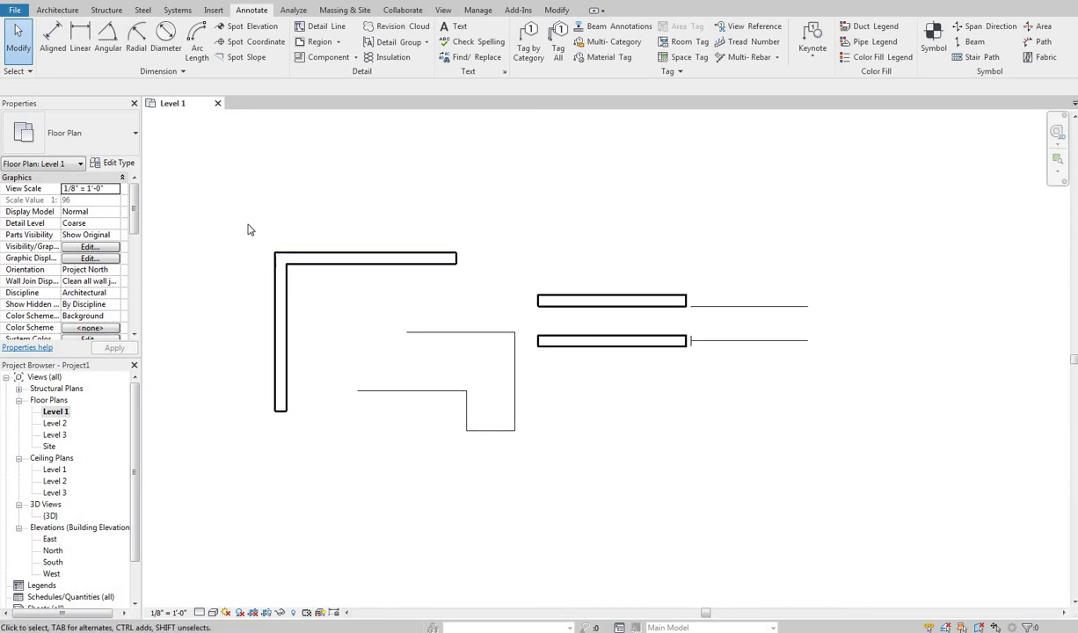
key(t)
key(g)
key(Escape)
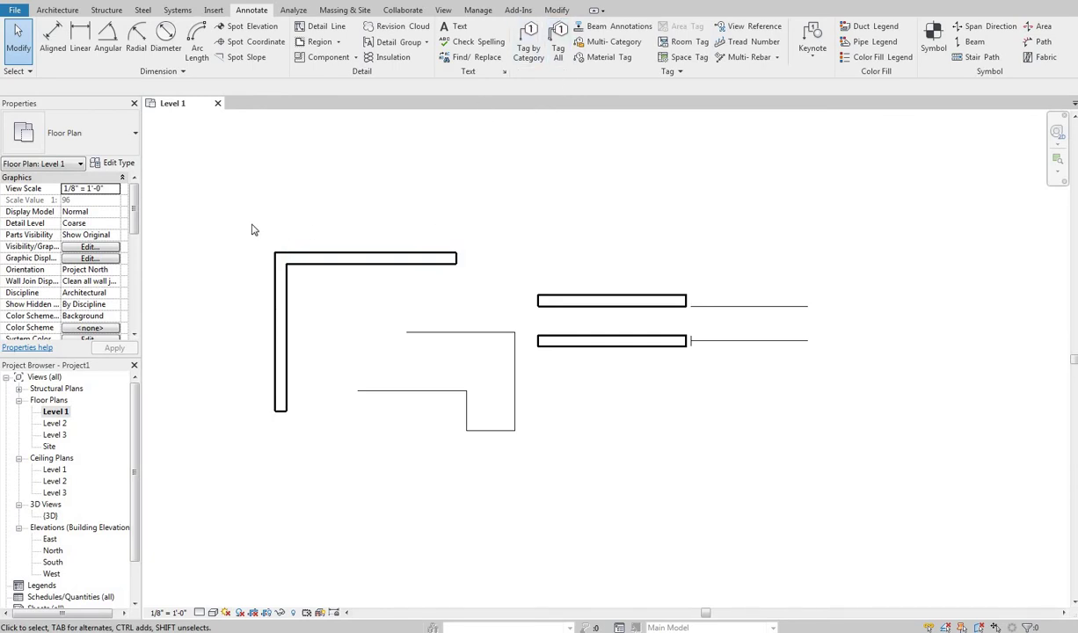